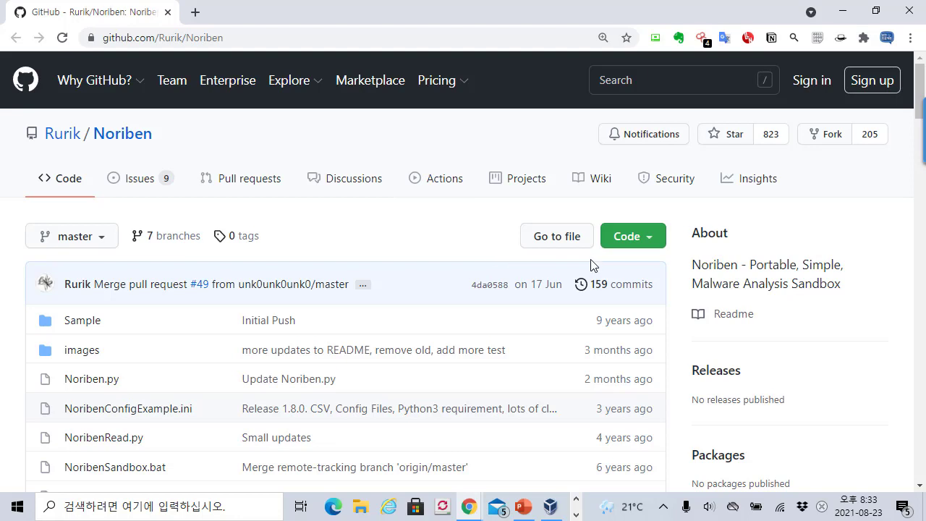
- View the download options of the Noriben repository and switch to the Noriben-master folder in the VirtualBox Windows 7 machine
{"action": "left_click", "coordinate": [630, 235]}
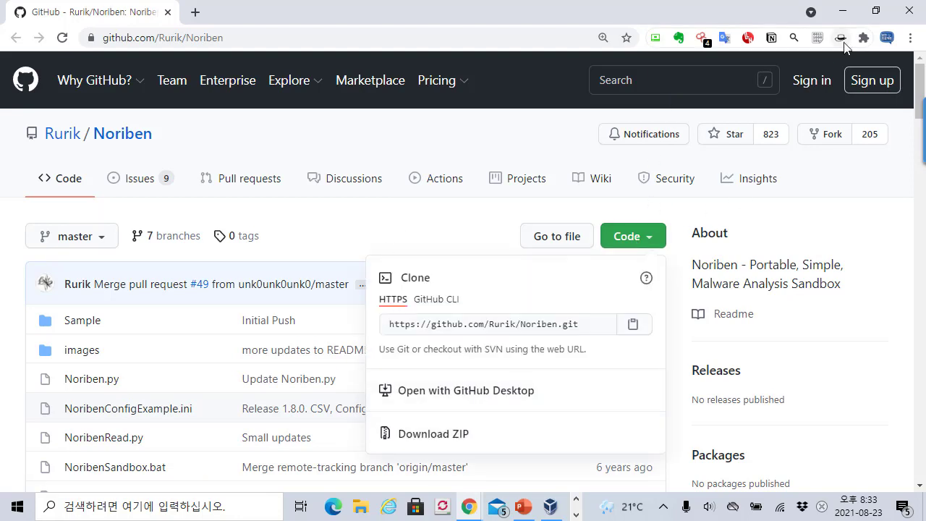
{"action": "left_click", "coordinate": [842, 10]}
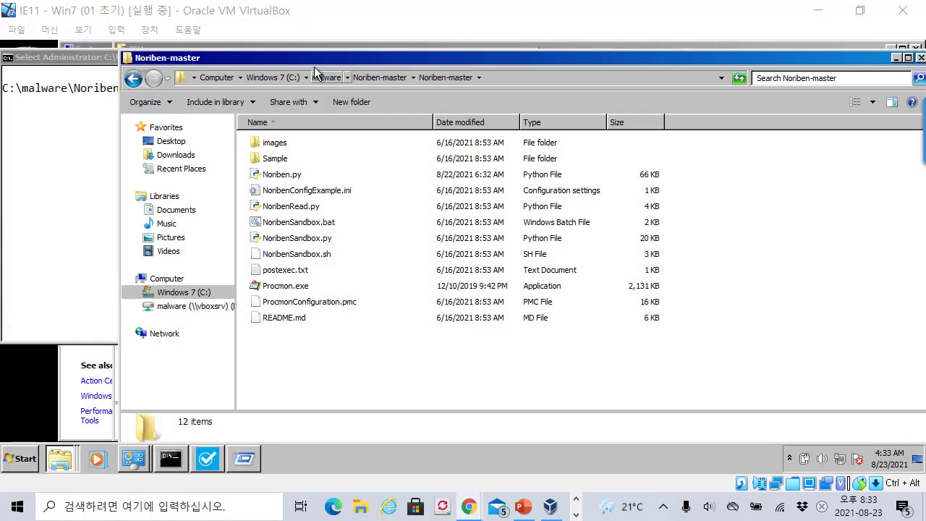
{"action": "left_click_drag", "start_coordinate": [314, 67], "coordinate": [334, 74]}
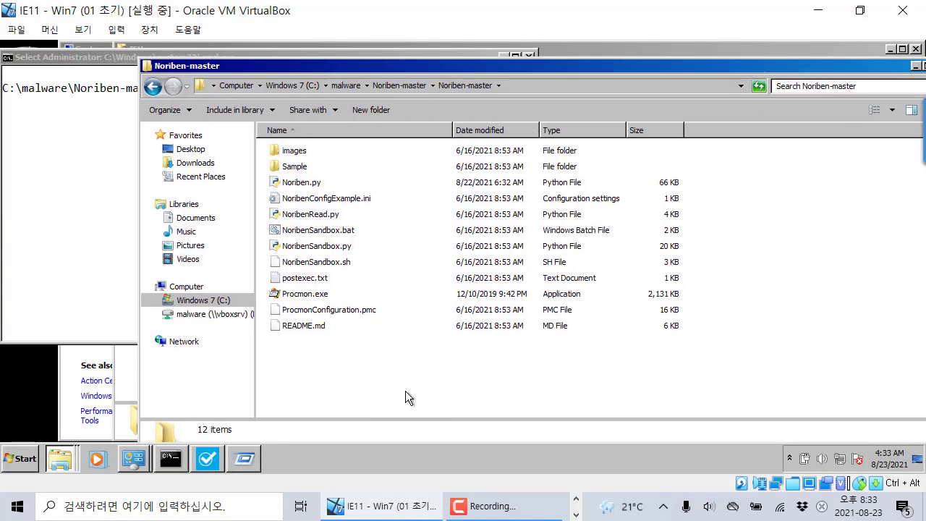
{"action": "left_click_drag", "start_coordinate": [321, 386], "coordinate": [402, 148]}
{"action": "left_click", "coordinate": [380, 374]}
- Check the installed Python version by running python in a new command prompt, and close the prompt
{"action": "key", "text": "super+r"}
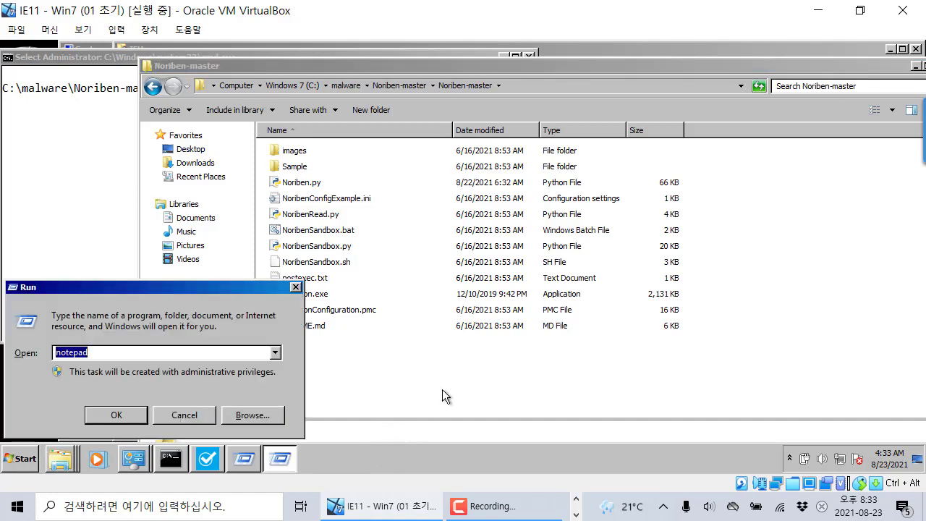
{"action": "type", "text": "cmd"}
{"action": "key", "text": "Return"}
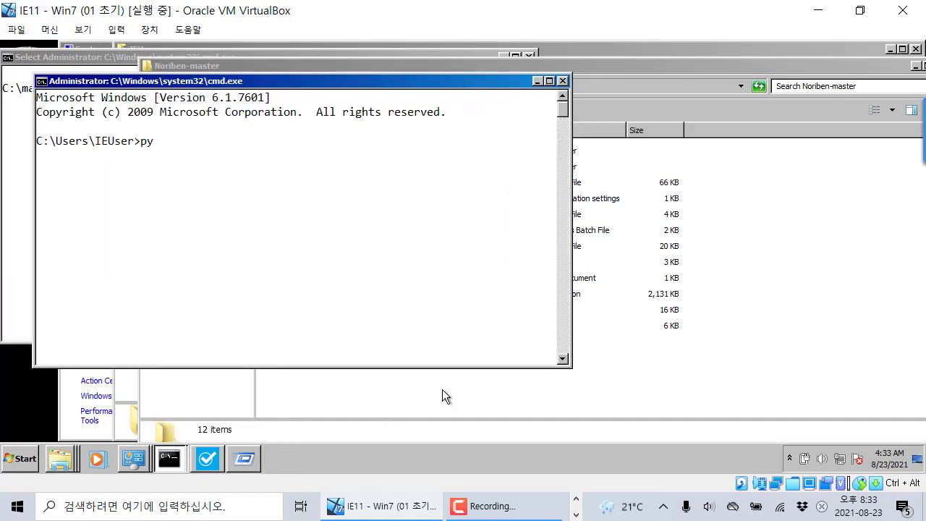
{"action": "type", "text": "python"}
{"action": "key", "text": "Return"}
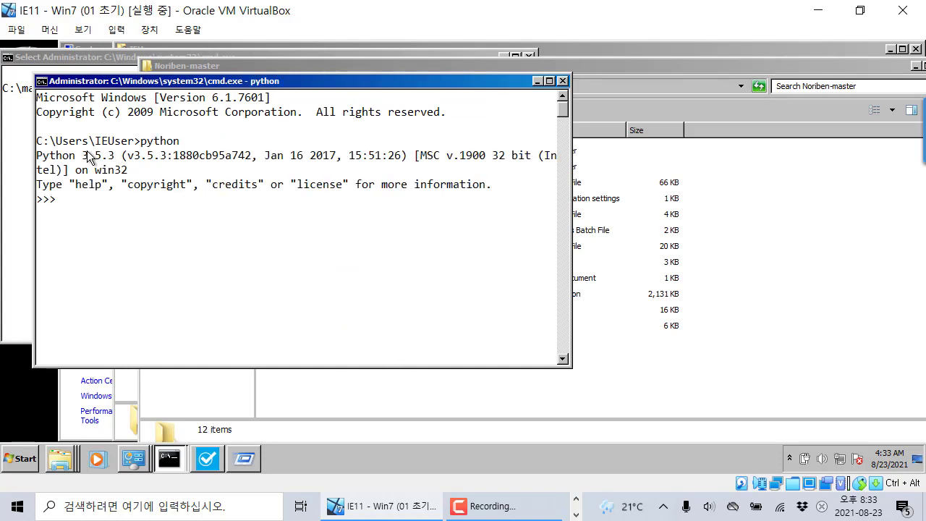
{"action": "left_click_drag", "start_coordinate": [85, 158], "coordinate": [116, 155]}
{"action": "left_click", "coordinate": [117, 154]}
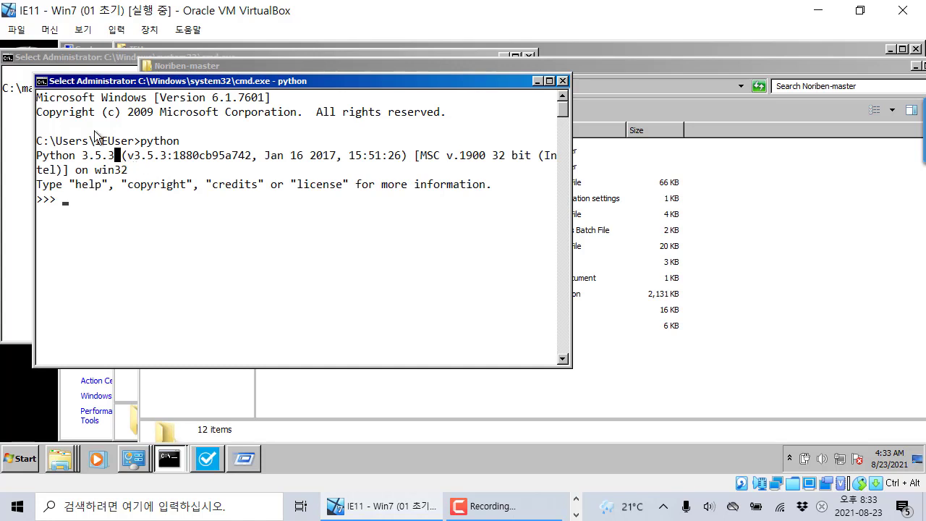
{"action": "left_click", "coordinate": [574, 91]}
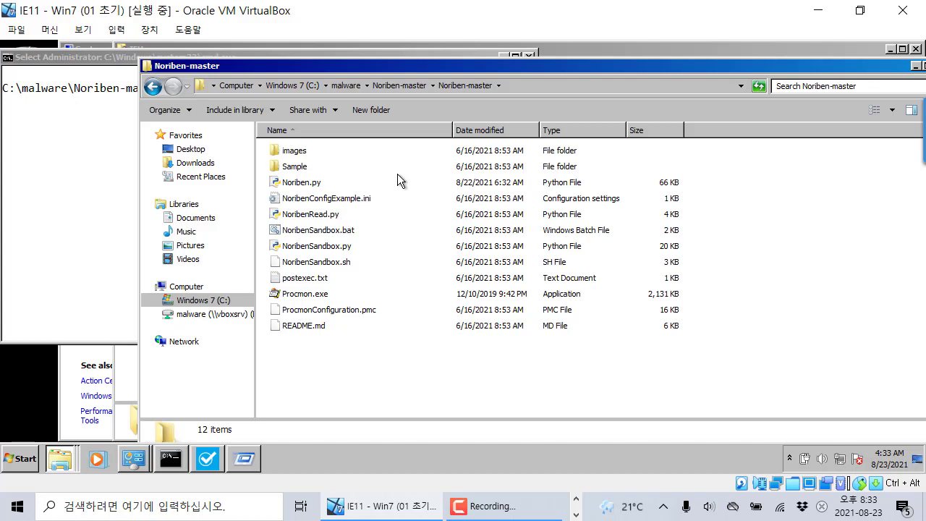
- Examine the files in the Noriben-master folder, including the Procmon.exe that sits beside Noriben.py
{"action": "left_click_drag", "start_coordinate": [525, 62], "coordinate": [539, 106]}
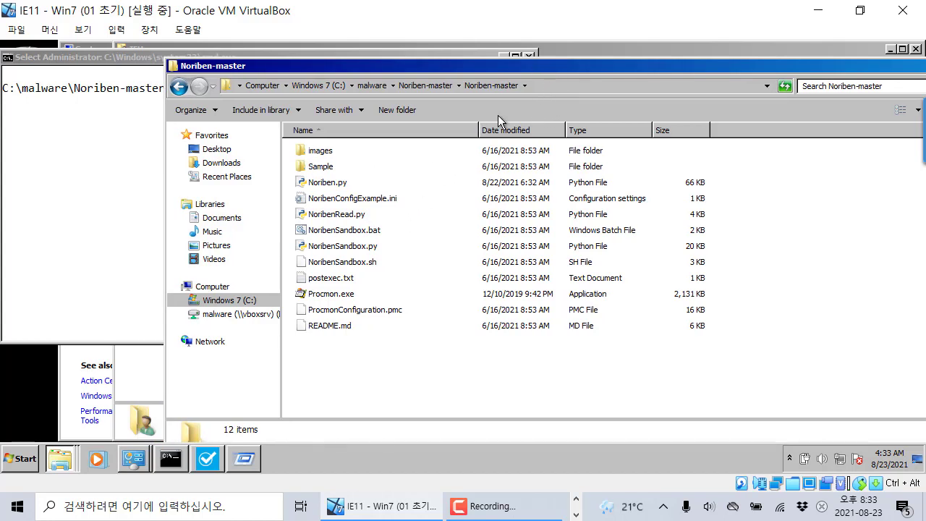
{"action": "left_click", "coordinate": [548, 83]}
{"action": "left_click", "coordinate": [518, 353]}
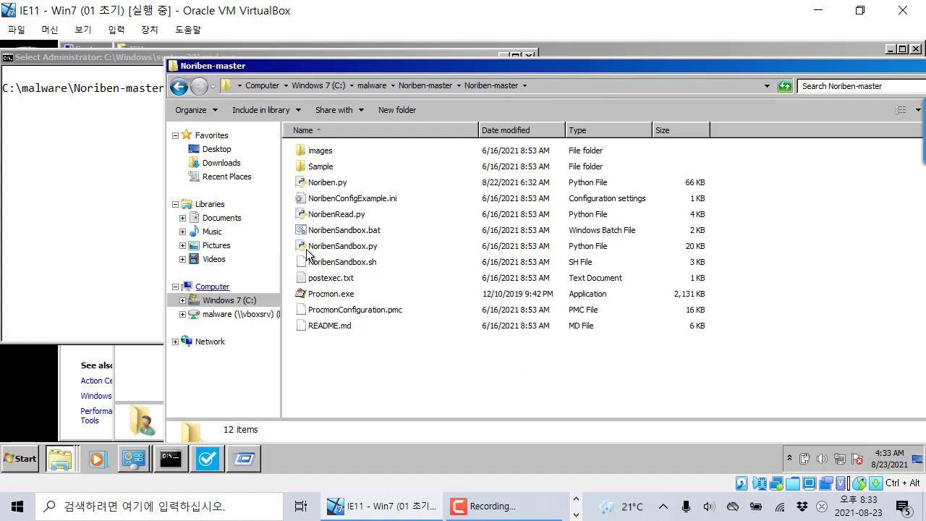
{"action": "left_click", "coordinate": [343, 190]}
{"action": "left_click", "coordinate": [343, 262]}
{"action": "left_click", "coordinate": [457, 359]}
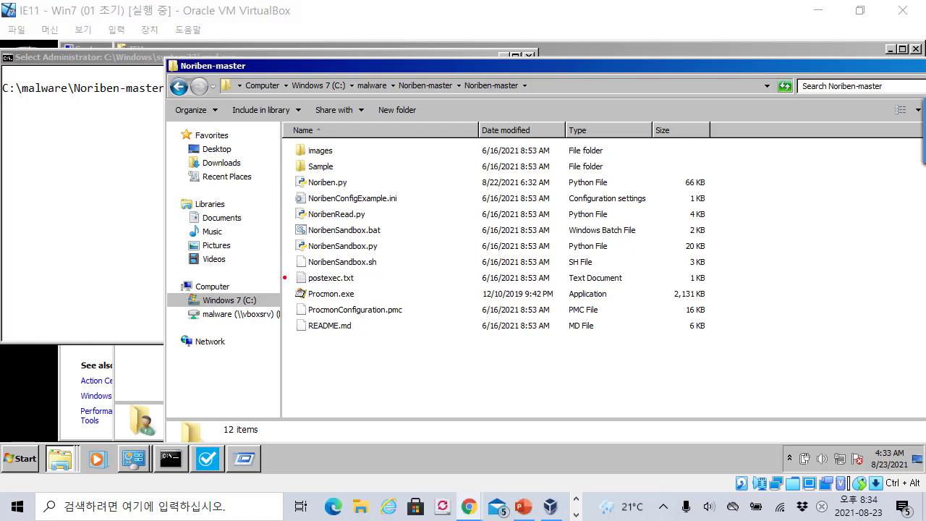
{"action": "mouse_move", "coordinate": [280, 282]}
{"action": "left_mouse_down"}
{"action": "mouse_move", "coordinate": [398, 301]}
{"action": "mouse_move", "coordinate": [728, 303]}
{"action": "left_mouse_up"}
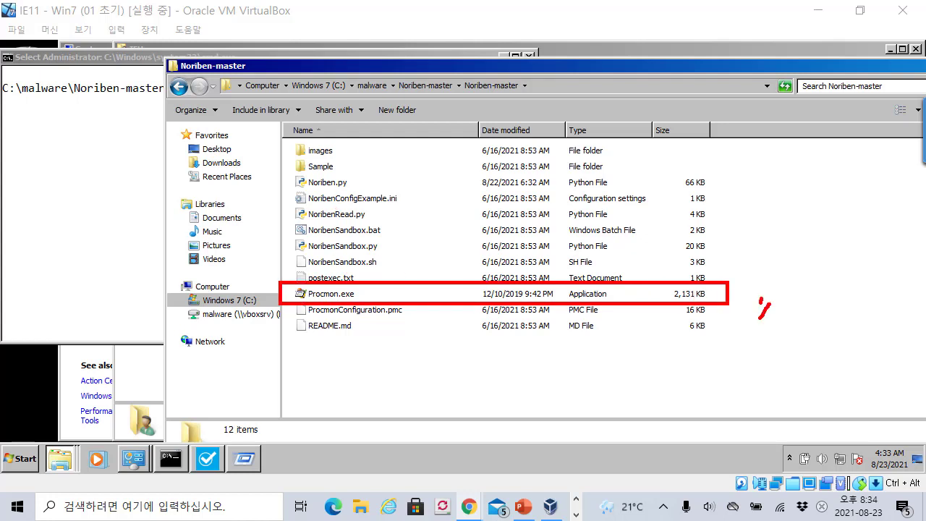
{"action": "key", "text": "Escape"}
{"action": "left_click", "coordinate": [351, 297]}
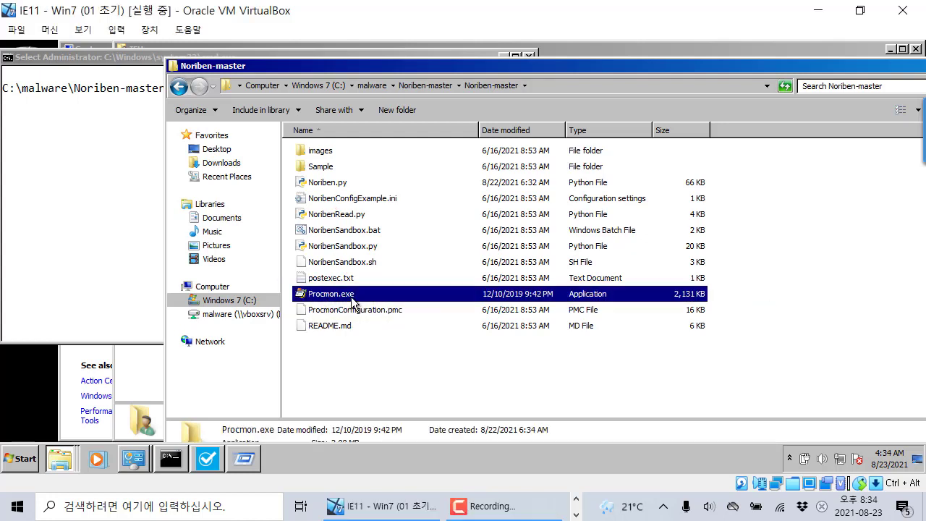
{"action": "left_click", "coordinate": [325, 262]}
- Bring the SysinternalsSuite folder forward and locate Procmon.exe in its file list
{"action": "left_click_drag", "start_coordinate": [279, 59], "coordinate": [402, 124]}
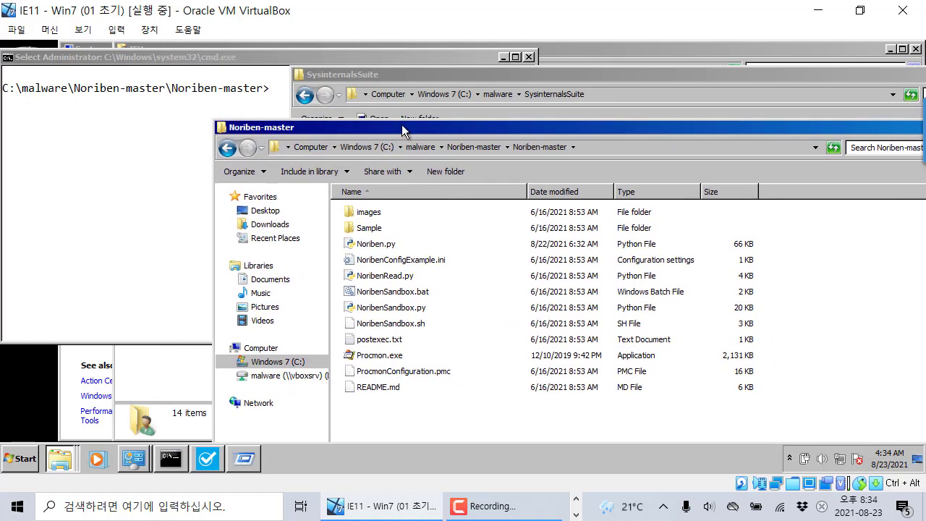
{"action": "left_click_drag", "start_coordinate": [477, 81], "coordinate": [381, 68]}
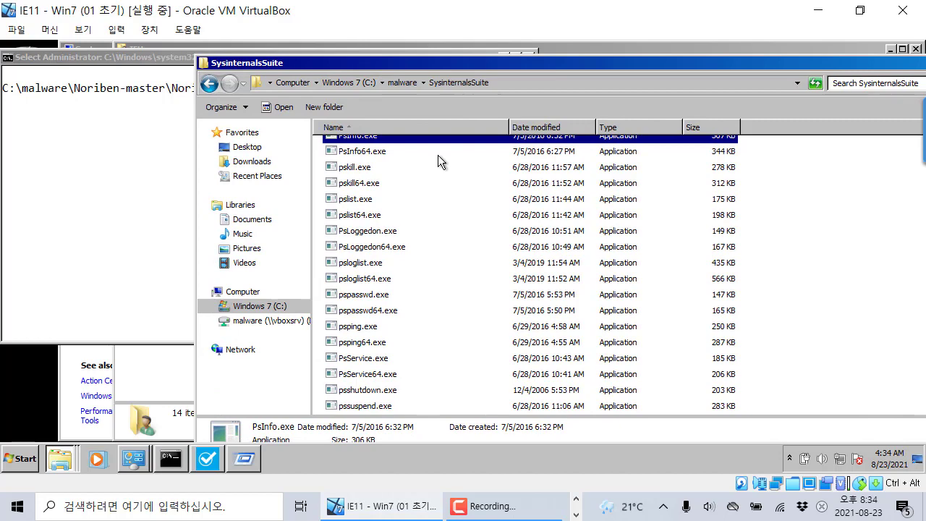
{"action": "scroll", "coordinate": [442, 275], "scroll_direction": "down", "scroll_amount": 5}
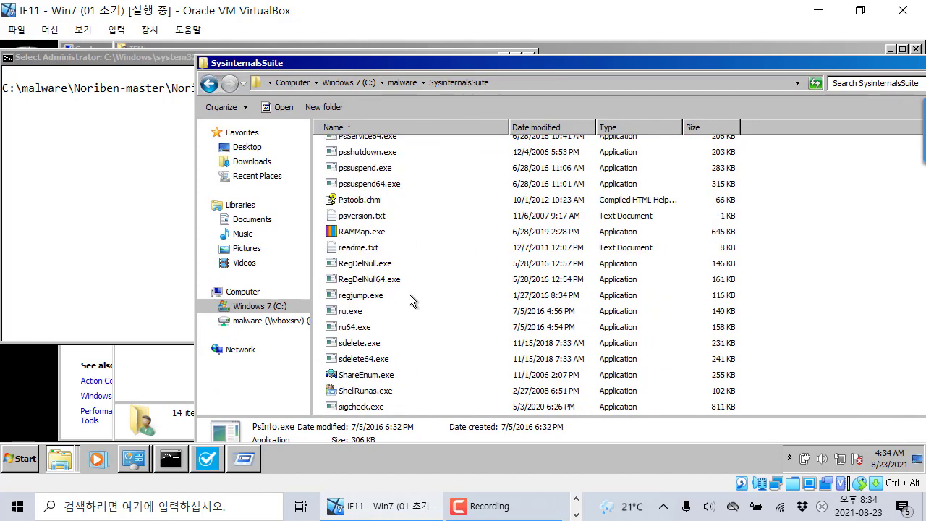
{"action": "scroll", "coordinate": [409, 297], "scroll_direction": "down", "scroll_amount": 7}
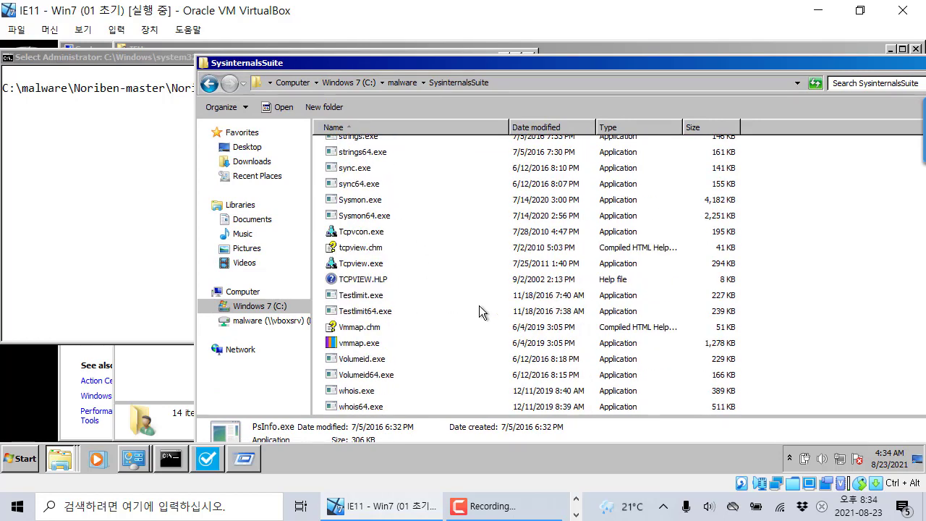
{"action": "left_click", "coordinate": [479, 307]}
{"action": "scroll", "coordinate": [479, 304], "scroll_direction": "down", "scroll_amount": 1}
{"action": "scroll", "coordinate": [479, 304], "scroll_direction": "up", "scroll_amount": 3}
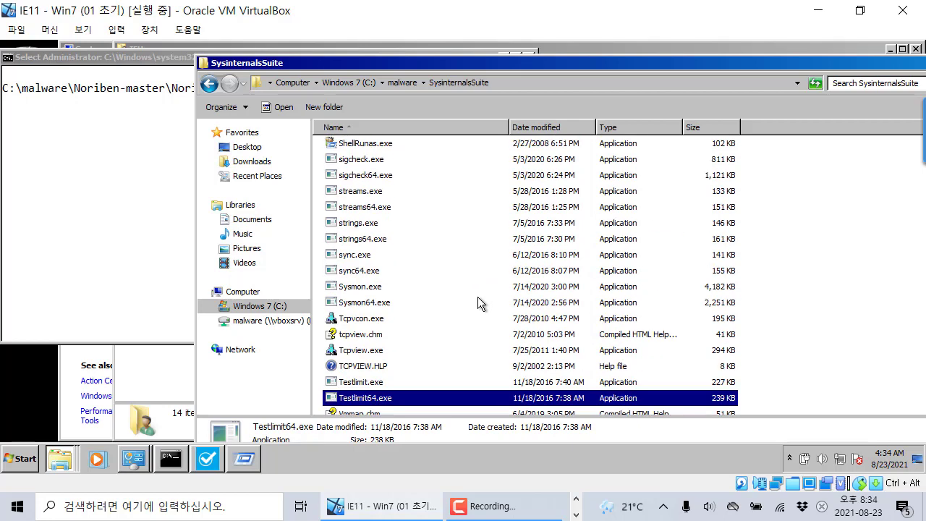
{"action": "scroll", "coordinate": [479, 304], "scroll_direction": "up", "scroll_amount": 3}
{"action": "scroll", "coordinate": [479, 304], "scroll_direction": "up", "scroll_amount": 7}
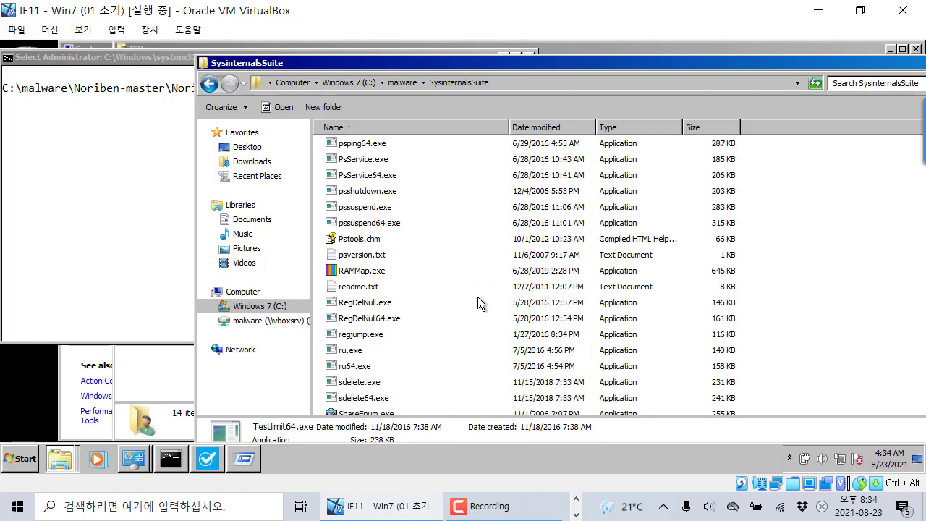
{"action": "scroll", "coordinate": [479, 304], "scroll_direction": "up", "scroll_amount": 3}
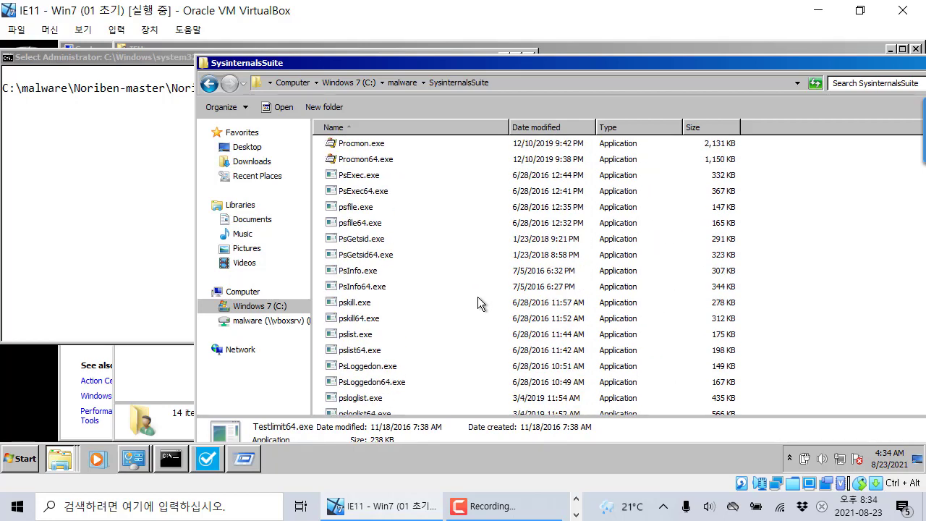
{"action": "left_click", "coordinate": [381, 192]}
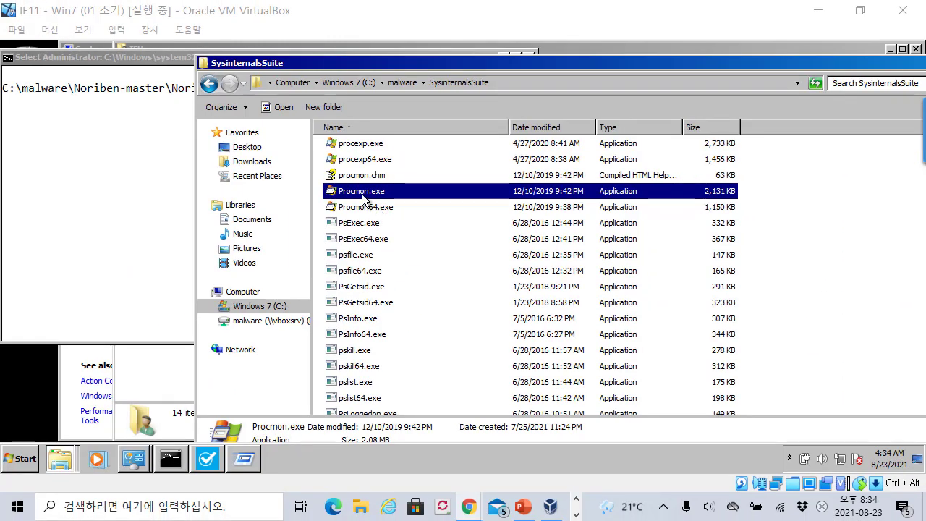
- Launch Procmon.exe from the SysinternalsSuite folder with its saved filters reset, and bring the Process Monitor window forward
{"action": "double_click", "coordinate": [363, 196]}
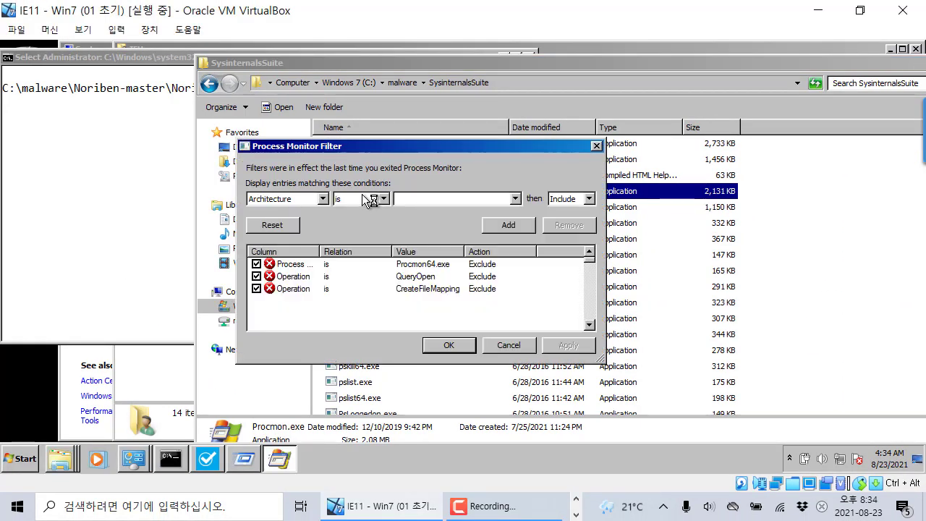
{"action": "left_click", "coordinate": [273, 226]}
{"action": "left_click", "coordinate": [455, 345]}
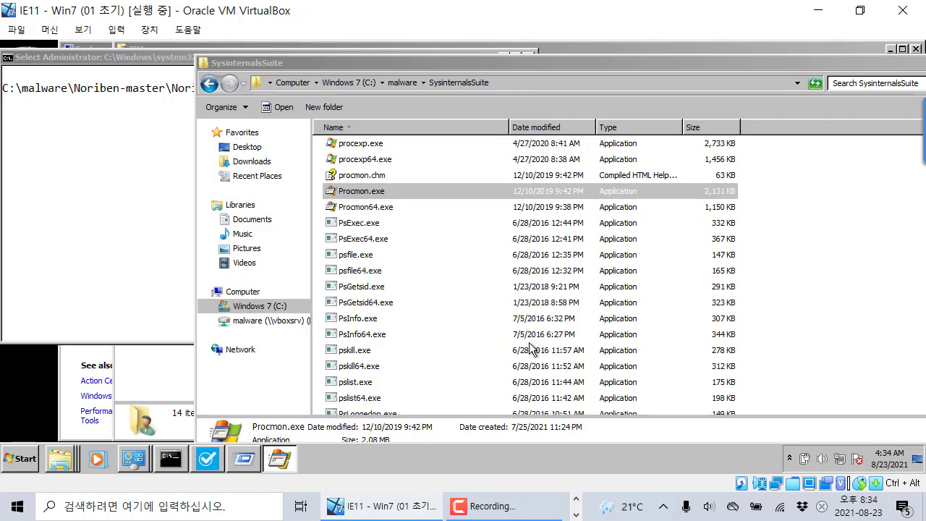
{"action": "left_click", "coordinate": [279, 463]}
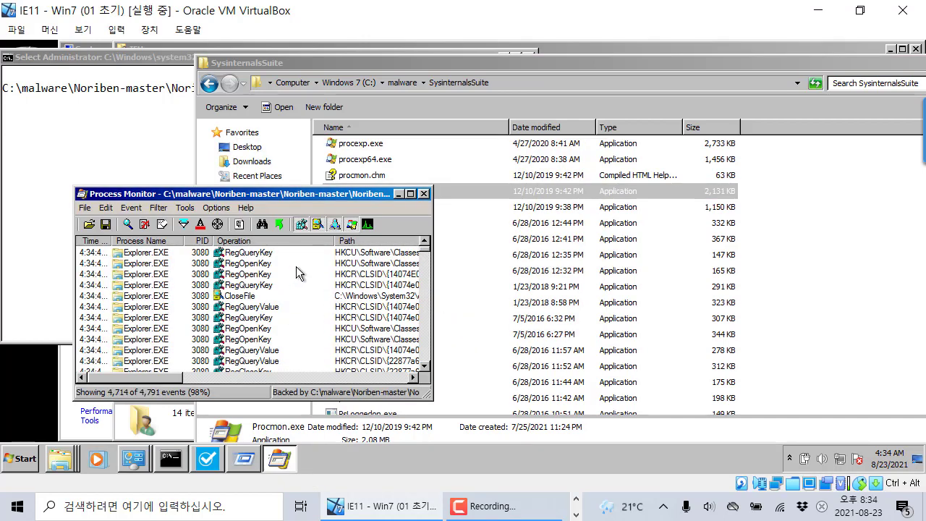
- Examine the most recent captured events in an enlarged Process Monitor window and close the program
{"action": "left_click_drag", "start_coordinate": [318, 194], "coordinate": [289, 78]}
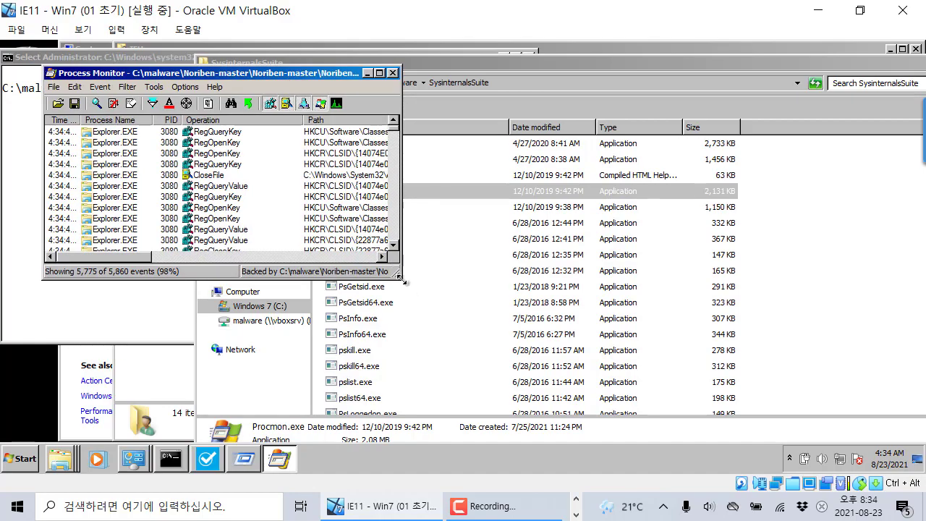
{"action": "left_click_drag", "start_coordinate": [400, 277], "coordinate": [688, 424]}
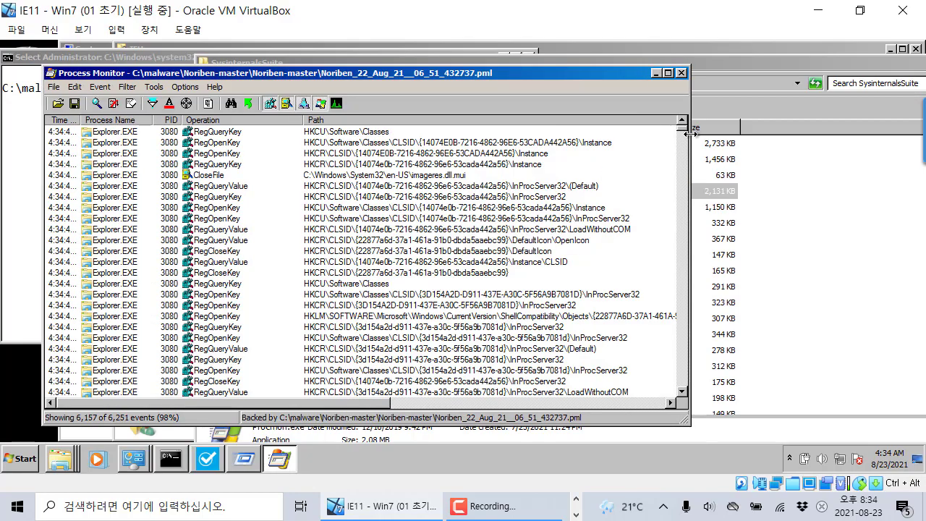
{"action": "left_click_drag", "start_coordinate": [684, 128], "coordinate": [681, 392]}
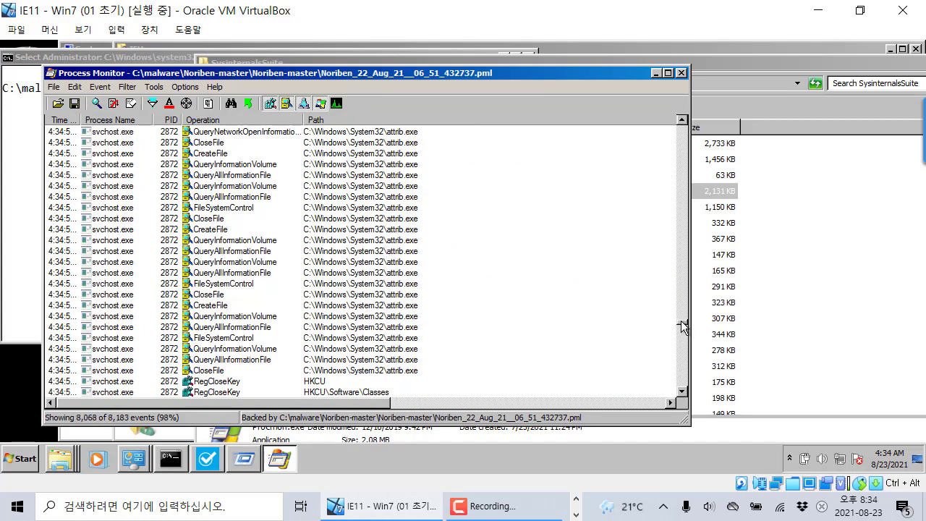
{"action": "left_click_drag", "start_coordinate": [684, 326], "coordinate": [681, 393]}
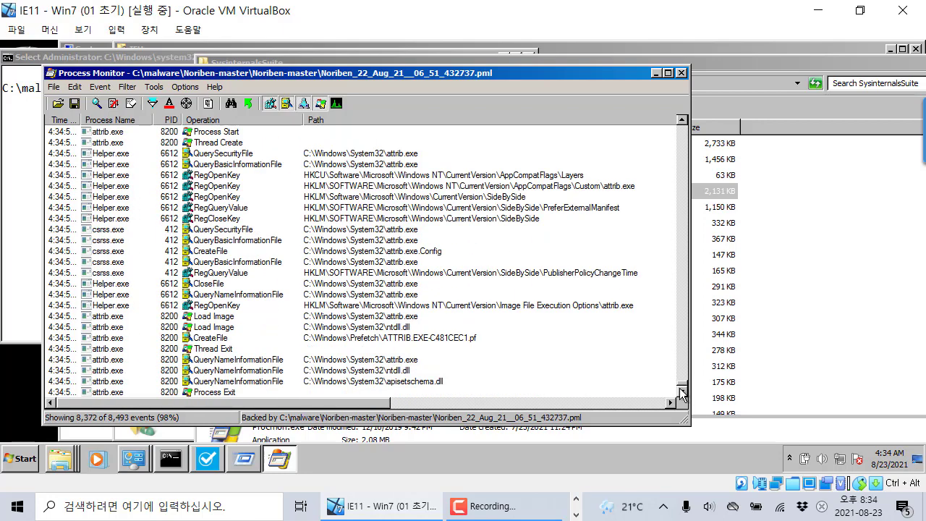
{"action": "left_click", "coordinate": [400, 246]}
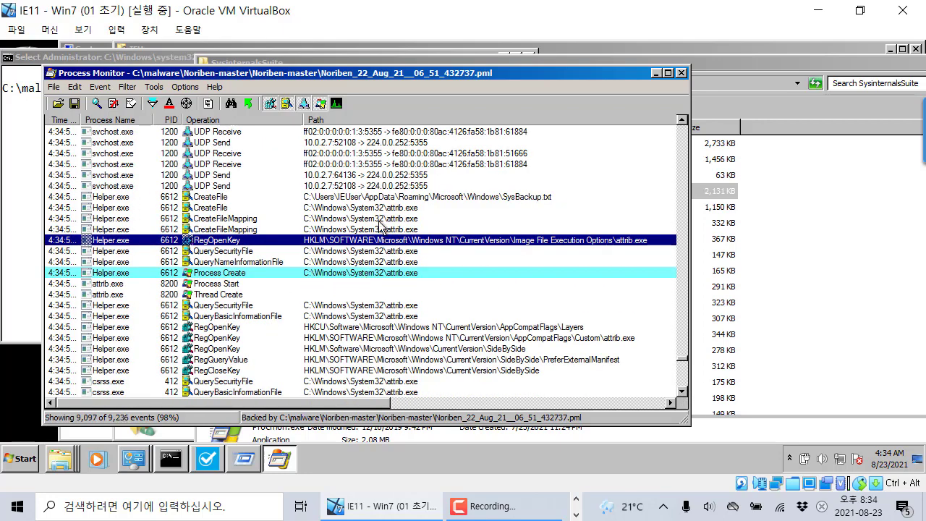
{"action": "left_click", "coordinate": [383, 186]}
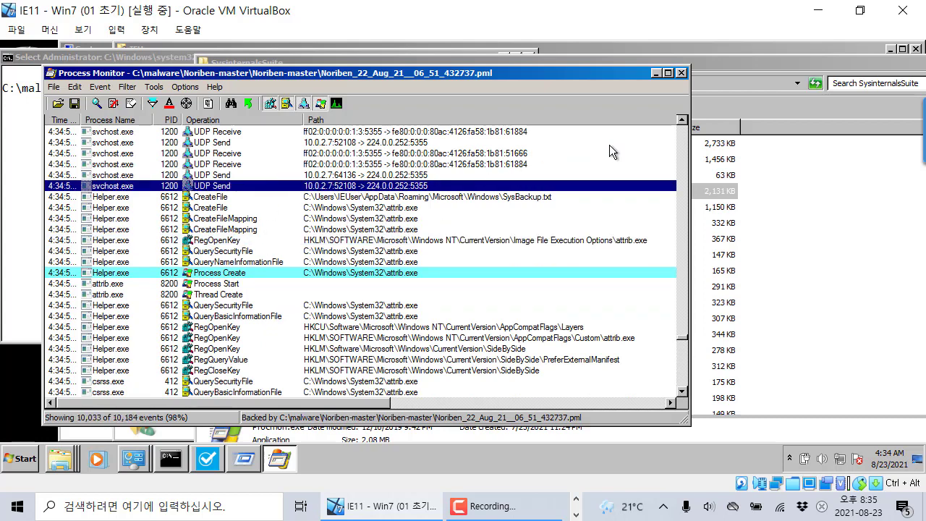
{"action": "left_click", "coordinate": [681, 73]}
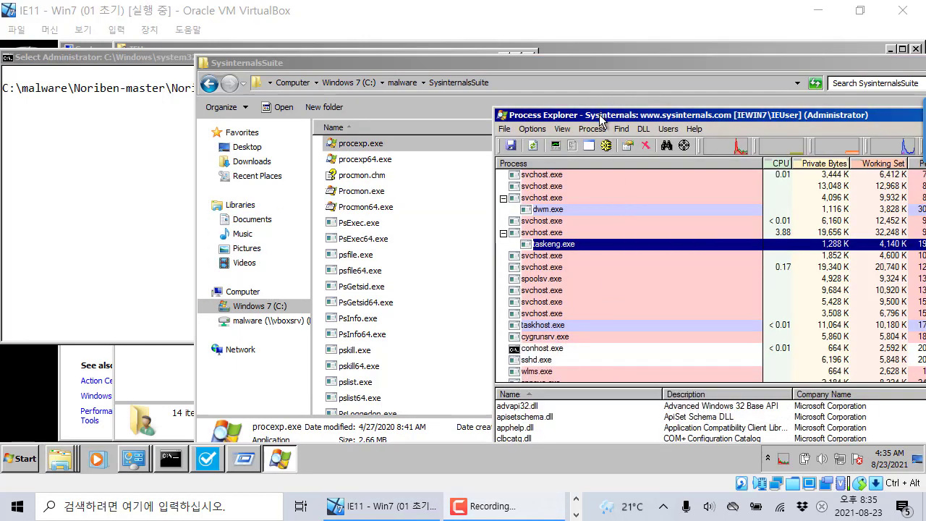
- Examine the running processes in Process Explorer, including Autoruns.exe, and close the program
{"action": "left_click_drag", "start_coordinate": [600, 121], "coordinate": [573, 96]}
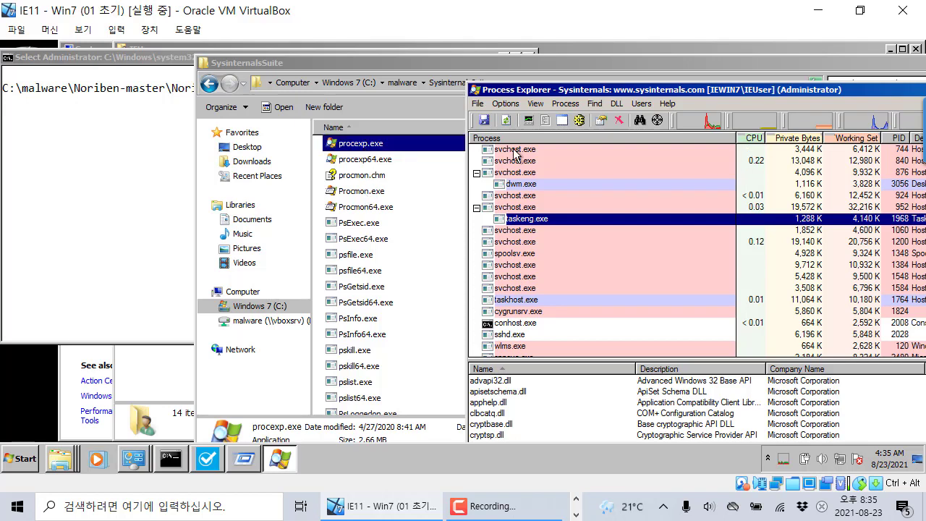
{"action": "left_click_drag", "start_coordinate": [559, 93], "coordinate": [553, 89]}
{"action": "scroll", "coordinate": [607, 203], "scroll_direction": "down", "scroll_amount": 3}
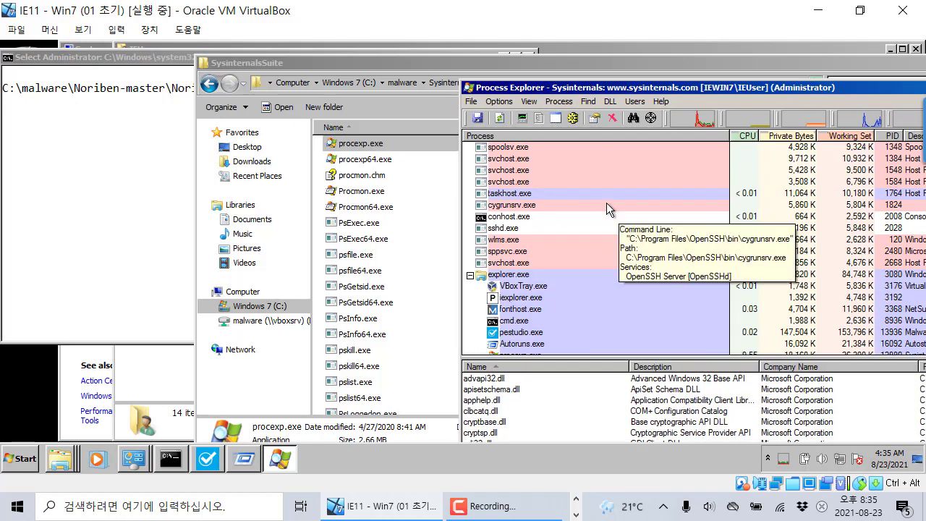
{"action": "scroll", "coordinate": [606, 203], "scroll_direction": "down", "scroll_amount": 5}
{"action": "left_click", "coordinate": [528, 172]}
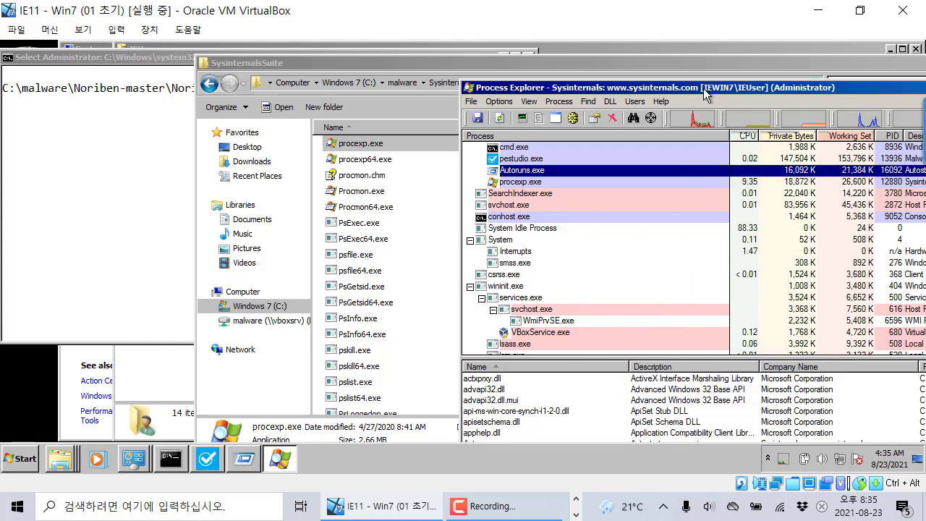
{"action": "left_click_drag", "start_coordinate": [704, 90], "coordinate": [424, 139]}
{"action": "left_click", "coordinate": [851, 137]}
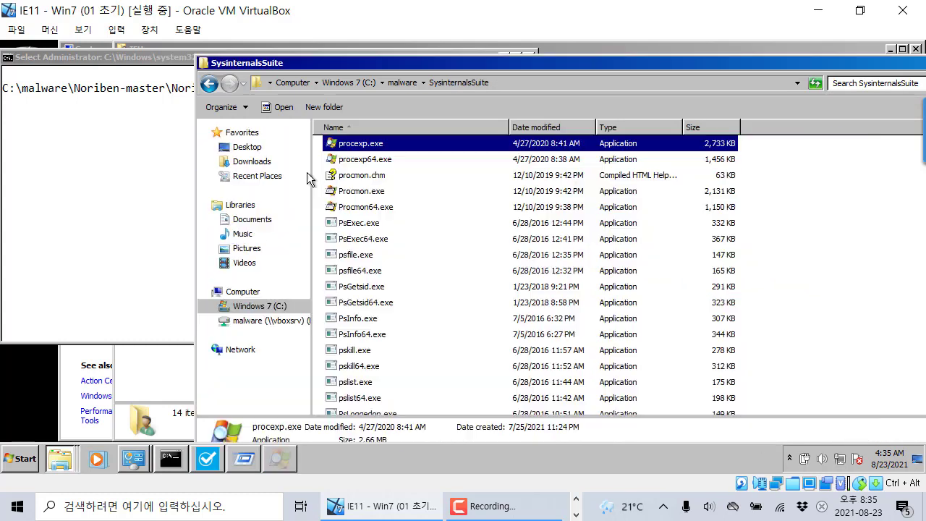
- Bring the Noriben-master folder forward, select Noriben.py, minimize the IEUser window and shift the folder window slightly
{"action": "left_click", "coordinate": [109, 180]}
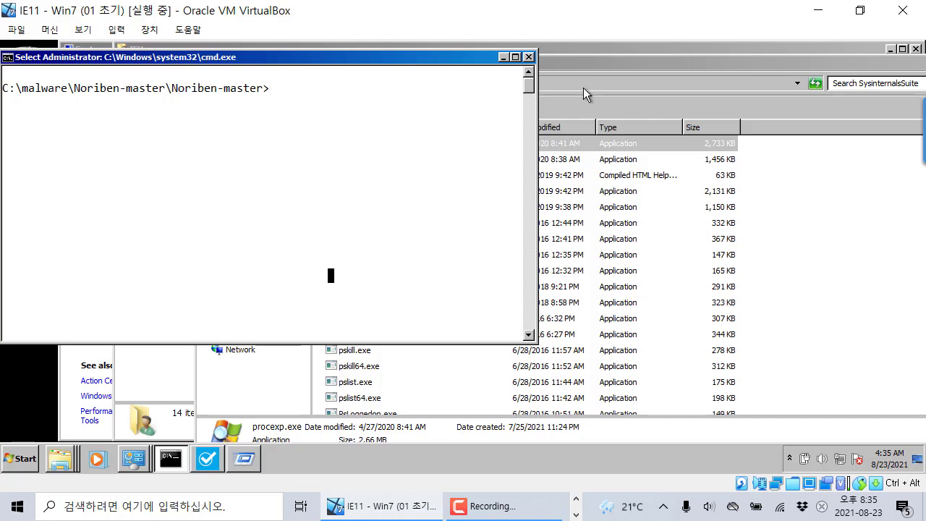
{"action": "left_click", "coordinate": [820, 174]}
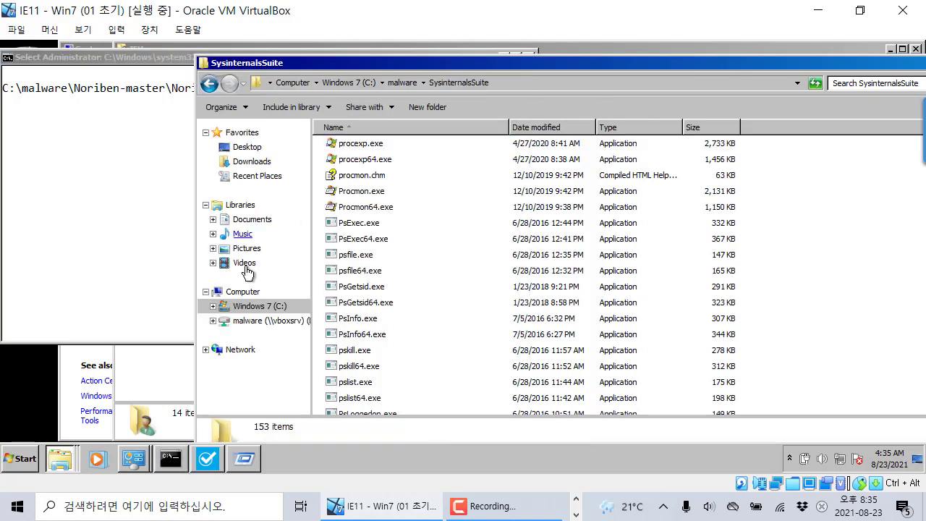
{"action": "left_click", "coordinate": [170, 368]}
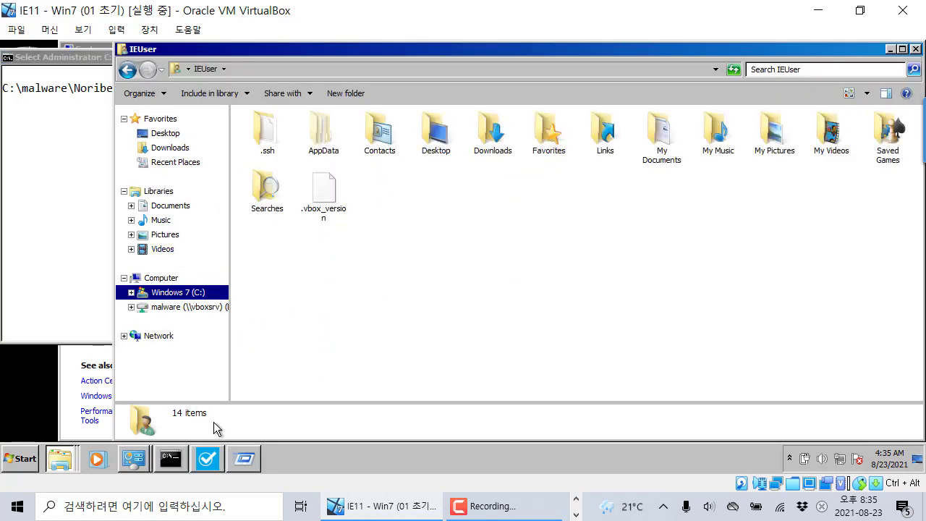
{"action": "left_click", "coordinate": [61, 458]}
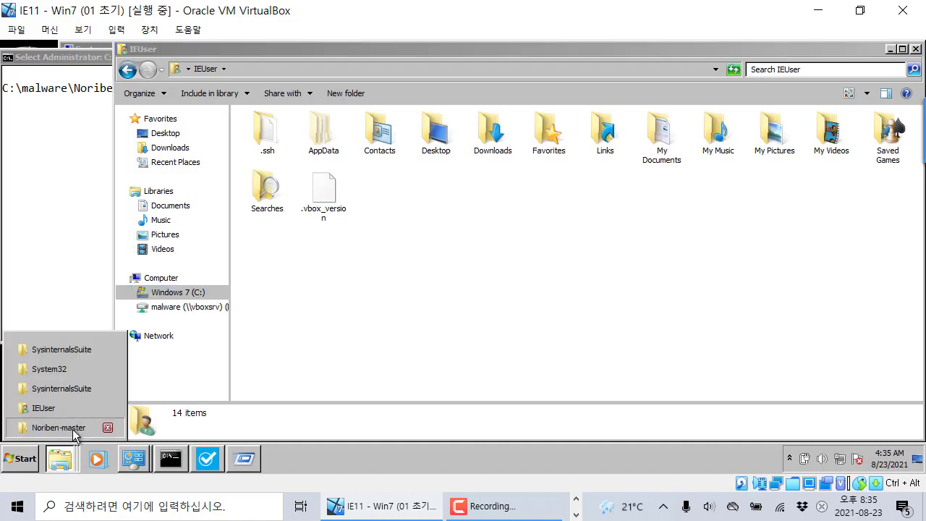
{"action": "left_click", "coordinate": [76, 427]}
{"action": "left_click", "coordinate": [398, 280]}
{"action": "left_click", "coordinate": [384, 246]}
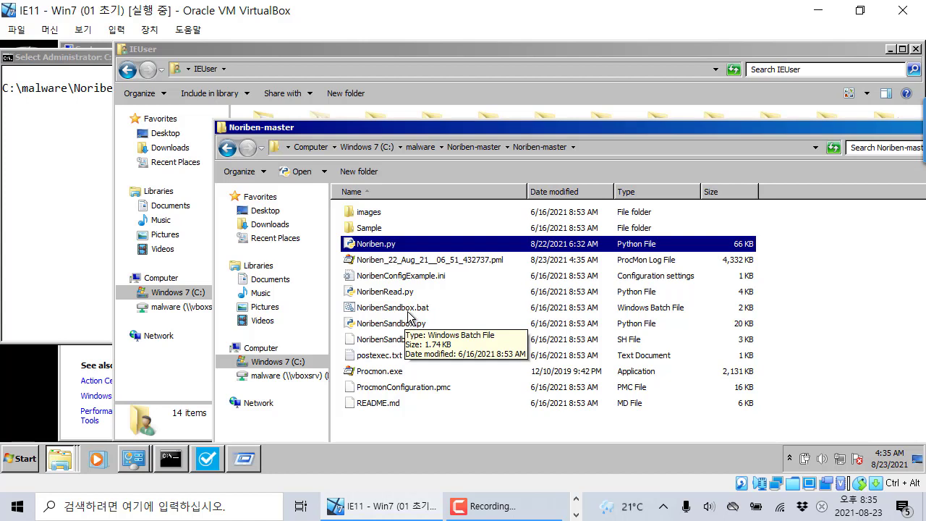
{"action": "left_click", "coordinate": [893, 50]}
{"action": "left_click_drag", "start_coordinate": [398, 127], "coordinate": [435, 120]}
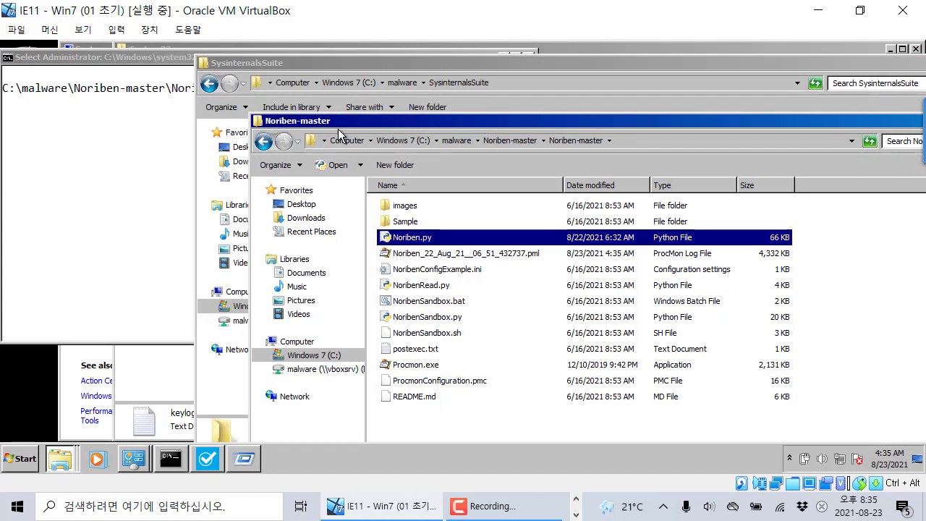
- Start Noriben from the command prompt in its folder by running "python Noriben.py"
{"action": "left_click", "coordinate": [149, 136]}
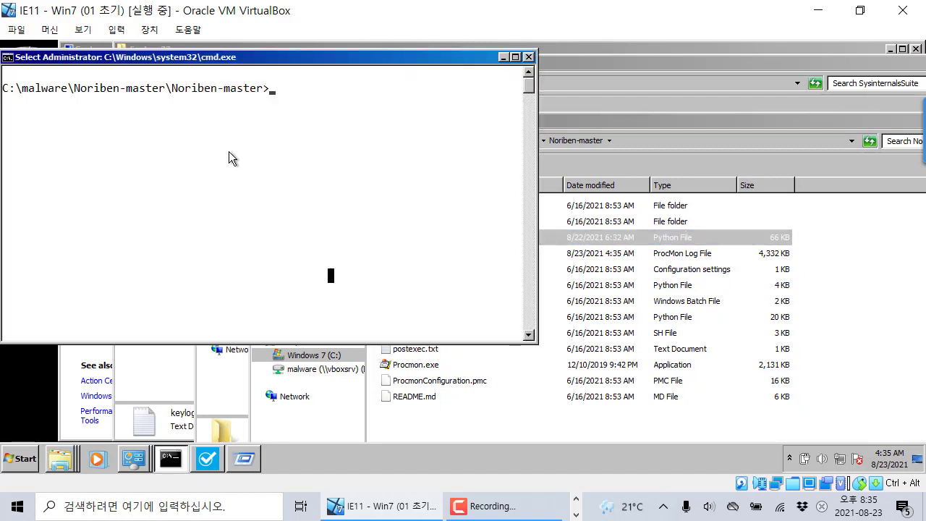
{"action": "type", "text": "python Noriben.py"}
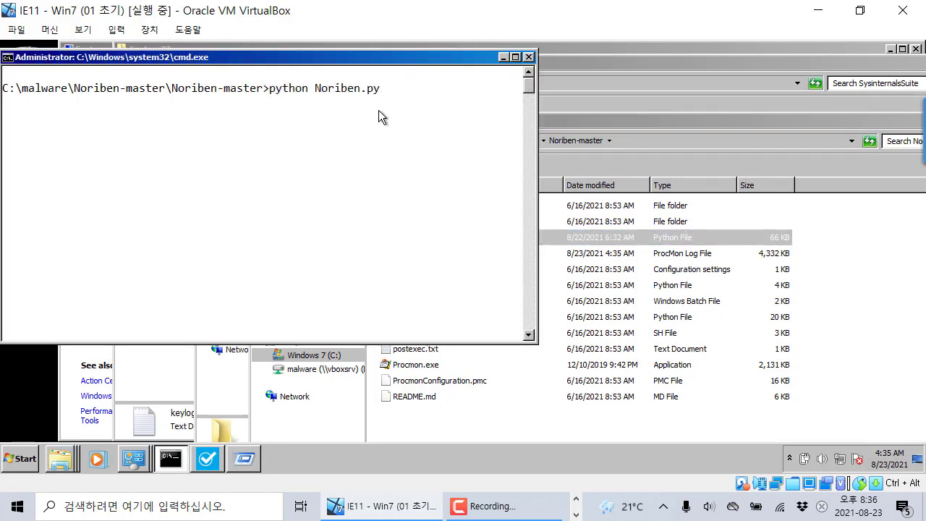
{"action": "key", "text": "Return"}
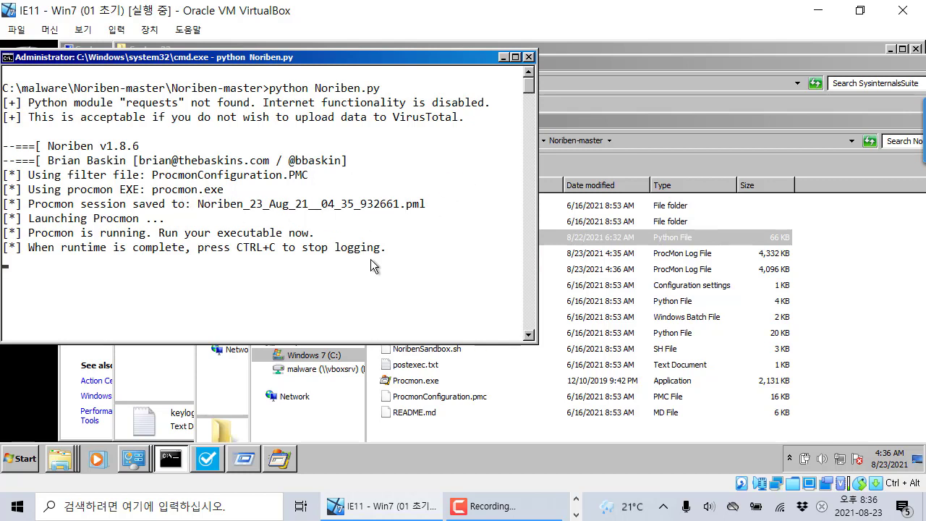
- Browse from the Noriben-master window to the malware folder and open 2_static_analysis within [Learning Malware Analysis]Sample
{"action": "left_click", "coordinate": [627, 334]}
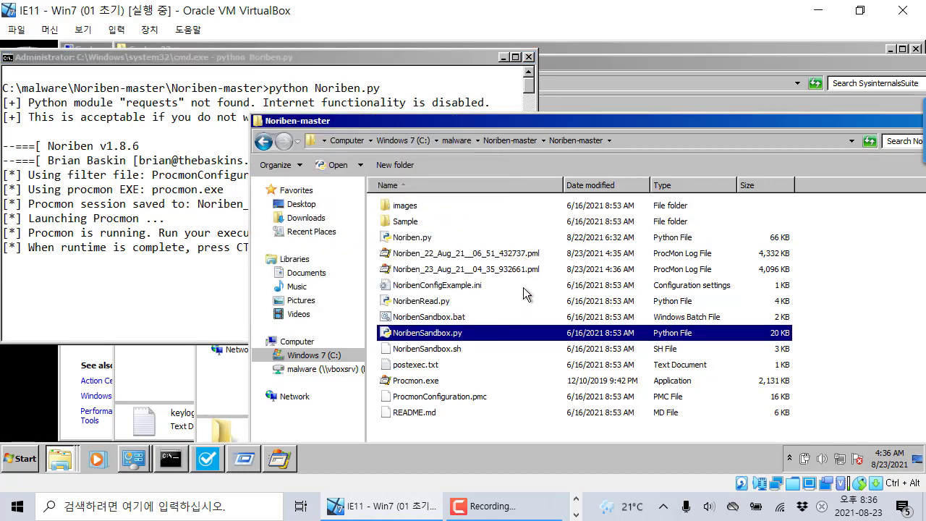
{"action": "left_click", "coordinate": [456, 141]}
{"action": "left_click", "coordinate": [458, 208]}
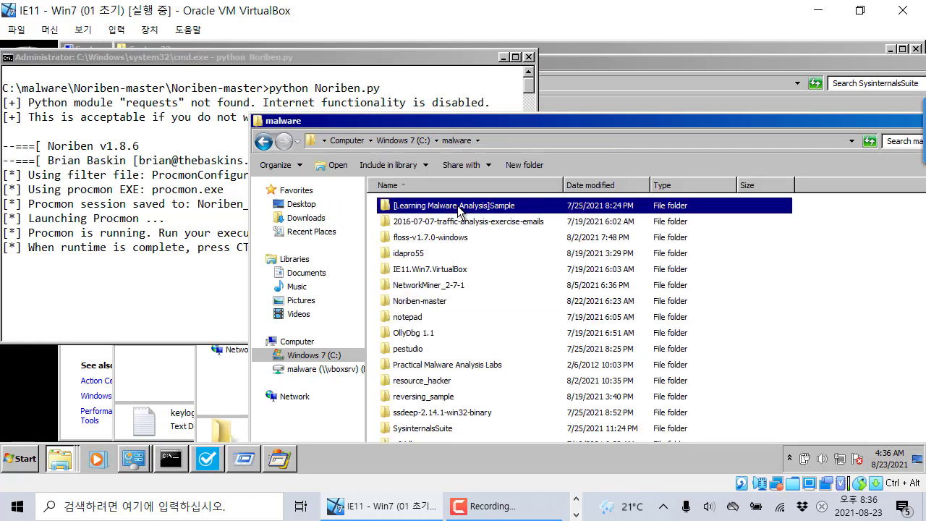
{"action": "double_click", "coordinate": [458, 207]}
{"action": "double_click", "coordinate": [458, 210]}
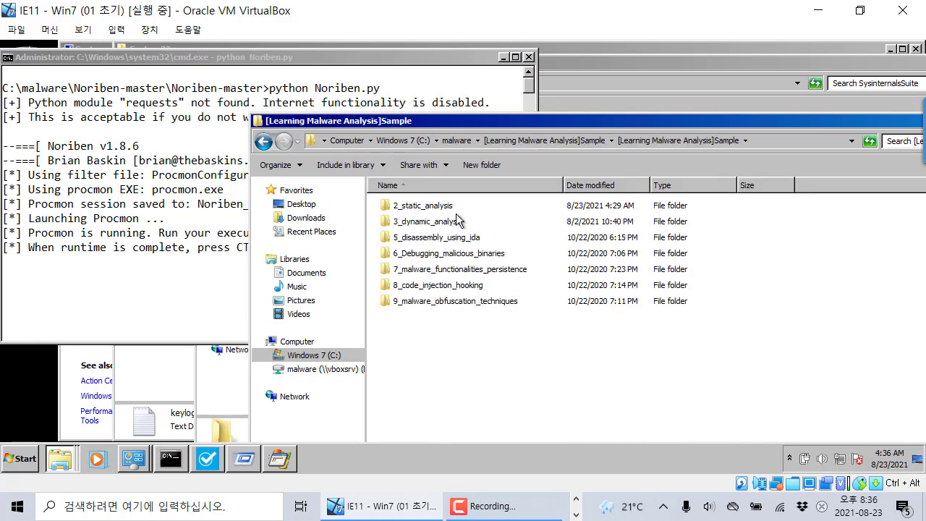
{"action": "double_click", "coordinate": [458, 221]}
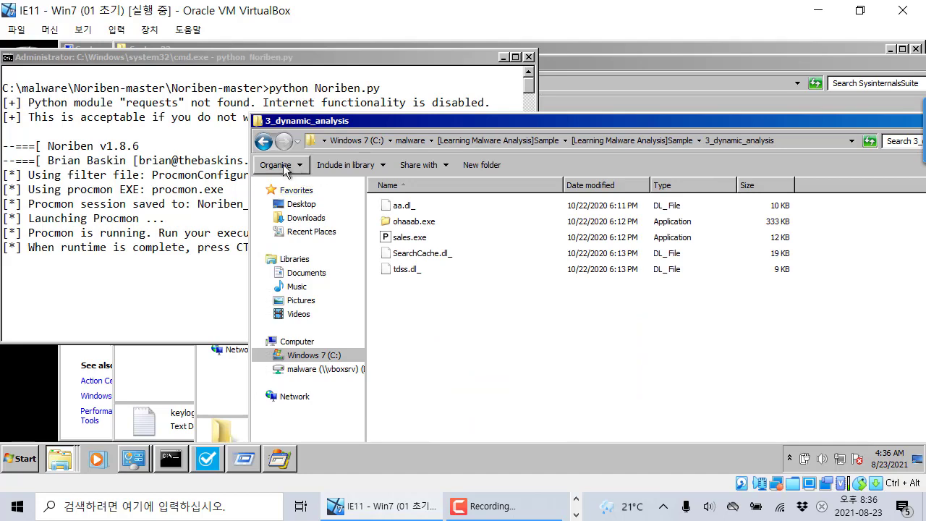
{"action": "left_click", "coordinate": [263, 141]}
{"action": "double_click", "coordinate": [412, 205]}
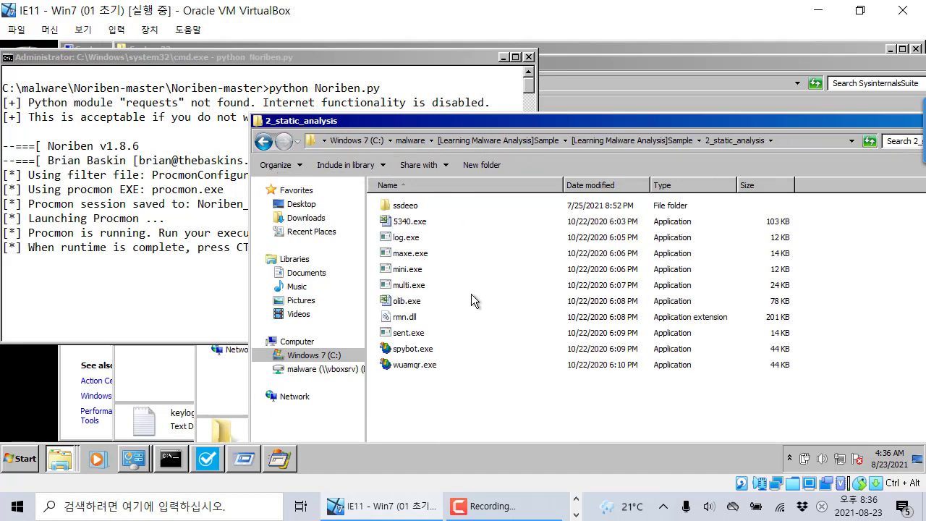
- Run the spybot.exe sample from the 2_static_analysis folder while Noriben is logging
{"action": "left_click", "coordinate": [433, 350]}
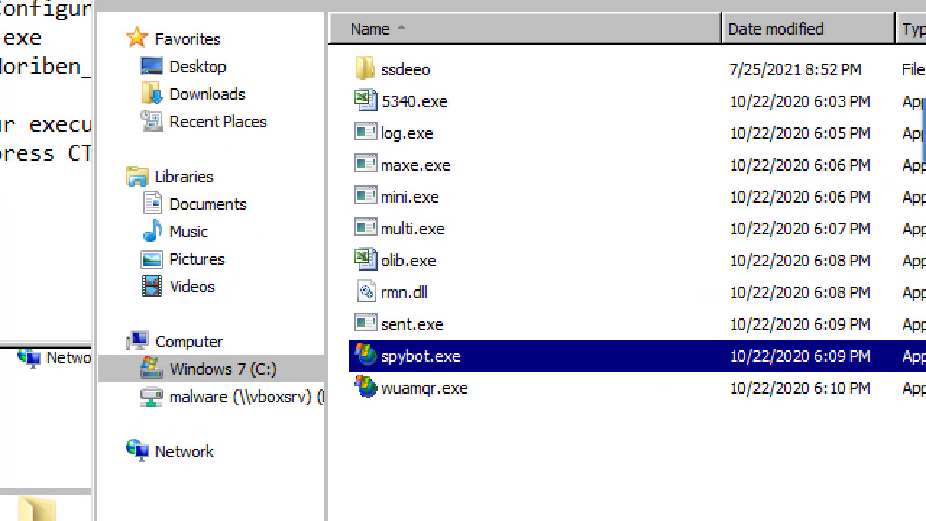
{"action": "left_click", "coordinate": [402, 342]}
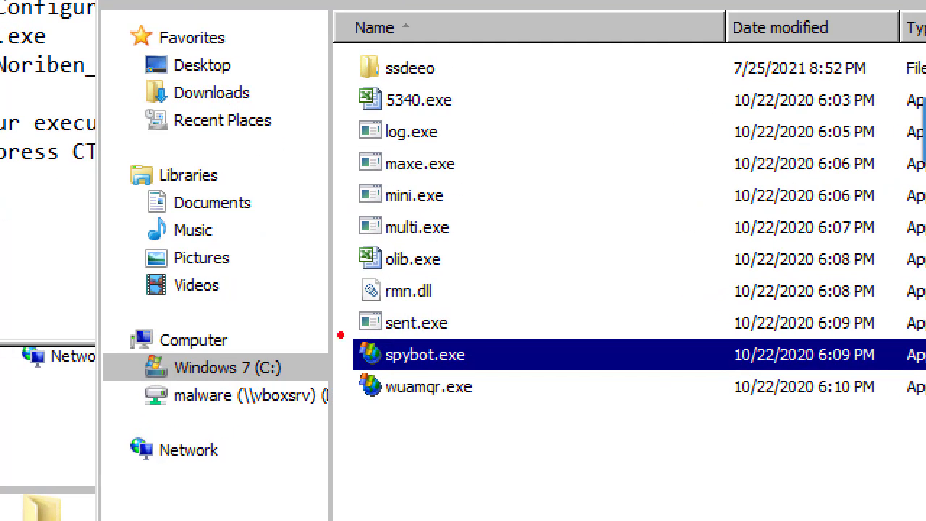
{"action": "left_click_drag", "start_coordinate": [341, 336], "coordinate": [488, 383]}
{"action": "key", "text": "Escape"}
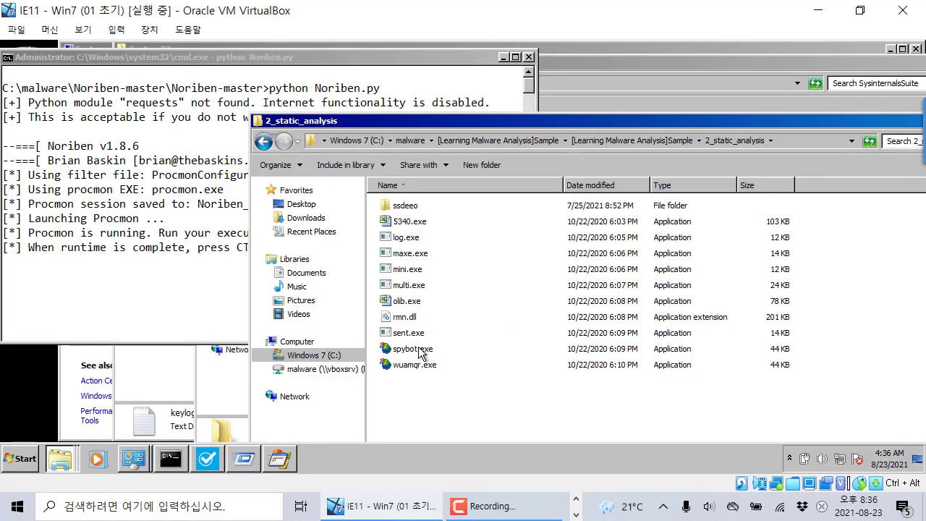
{"action": "left_click_drag", "start_coordinate": [501, 127], "coordinate": [514, 113]}
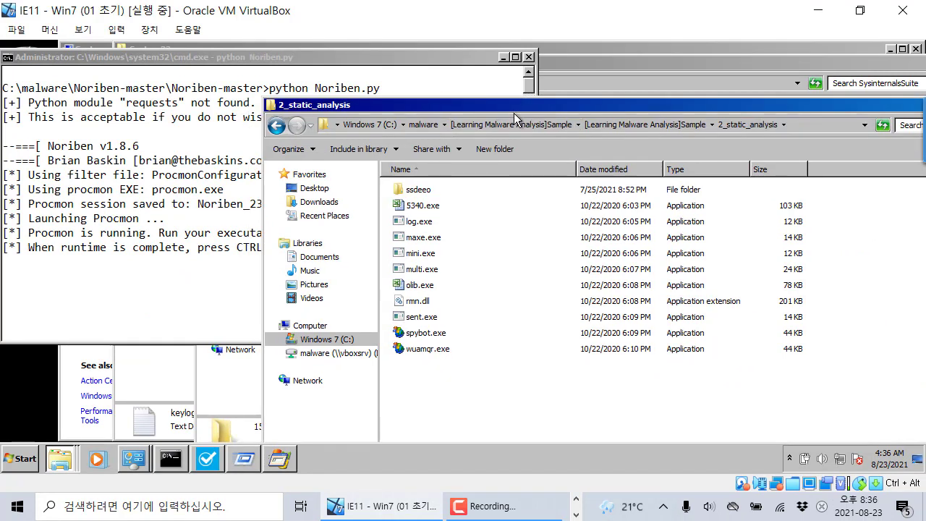
{"action": "left_click", "coordinate": [439, 338]}
{"action": "left_click", "coordinate": [432, 337]}
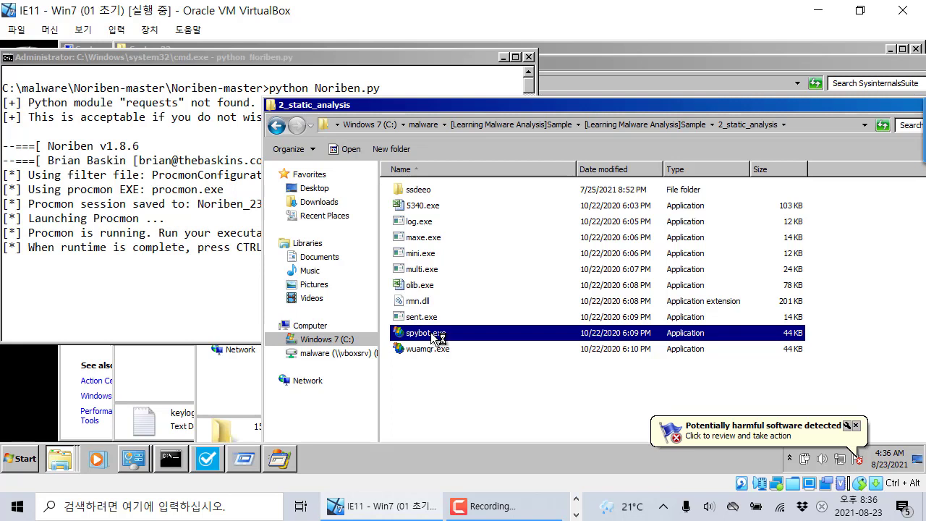
- Stop Noriben's logging from the command prompt so it generates its report, and bring the sample folder forward
{"action": "left_click", "coordinate": [194, 246]}
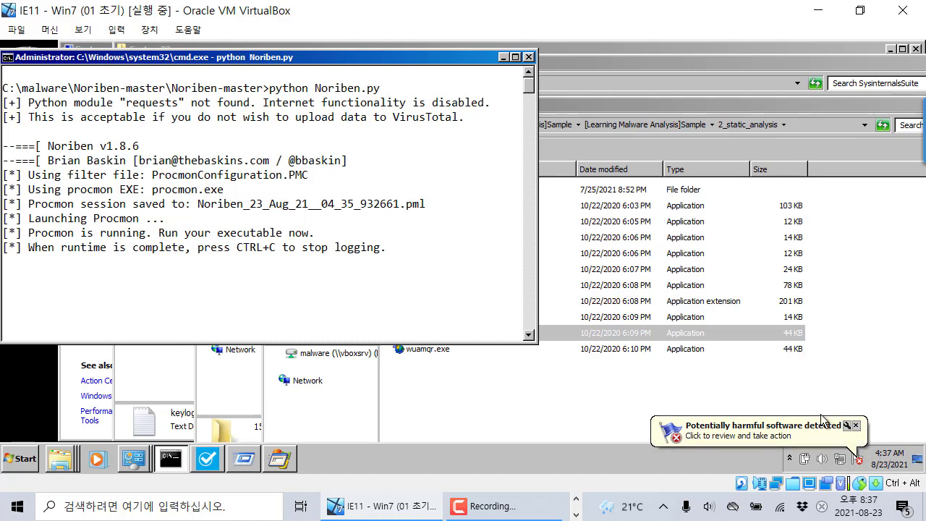
{"action": "left_click", "coordinate": [376, 275]}
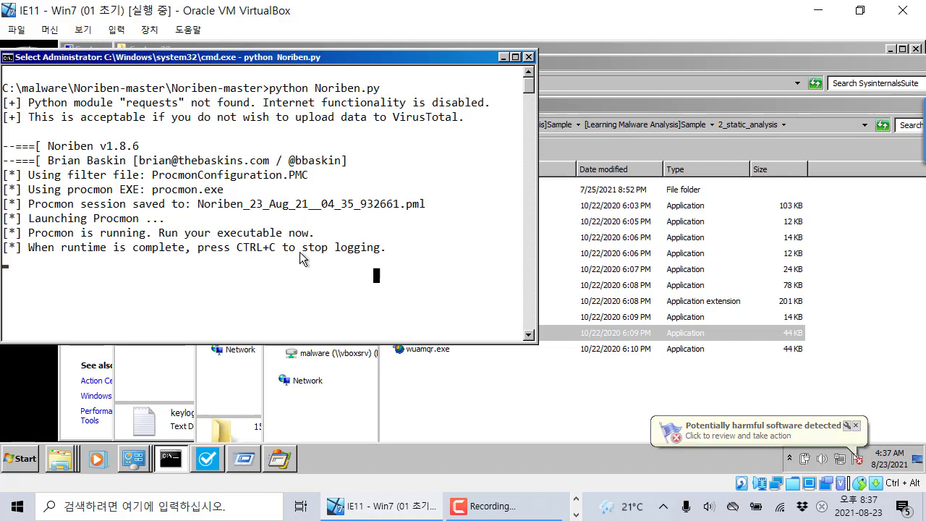
{"action": "right_click", "coordinate": [300, 253]}
{"action": "left_click", "coordinate": [232, 264]}
{"action": "right_click", "coordinate": [233, 264]}
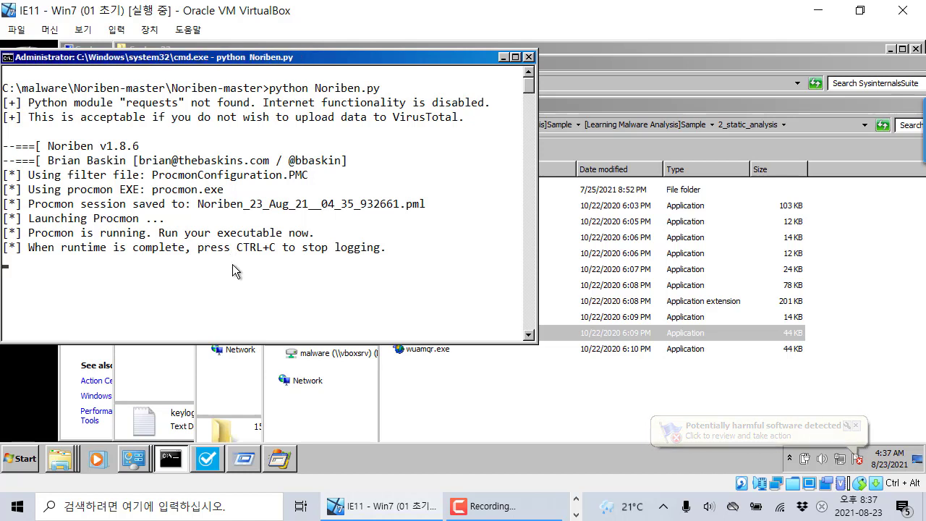
{"action": "key", "text": "ctrl+c"}
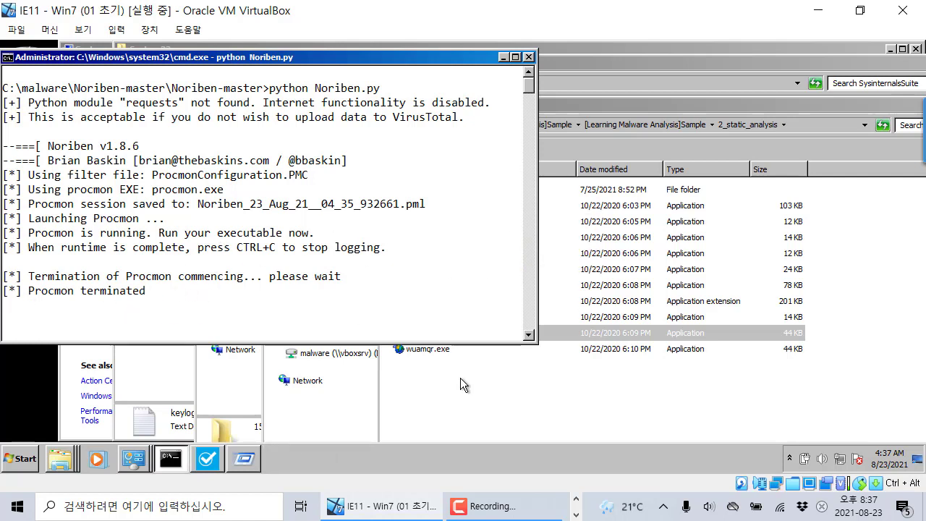
{"action": "left_click", "coordinate": [348, 323]}
{"action": "right_click", "coordinate": [348, 323]}
{"action": "left_click", "coordinate": [404, 371]}
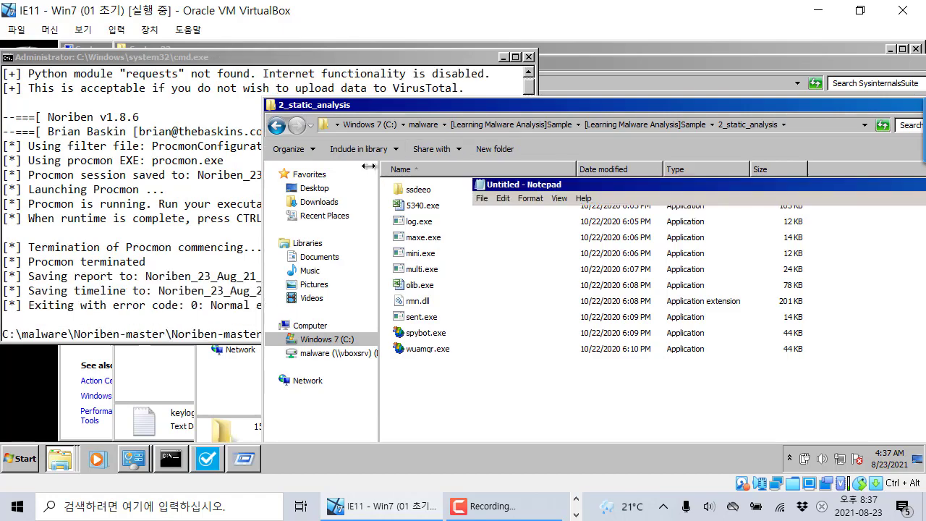
- Move the Notepad report window over the command prompt and skim the report from Processes Created to Network Traffic
{"action": "left_click_drag", "start_coordinate": [592, 185], "coordinate": [195, 60]}
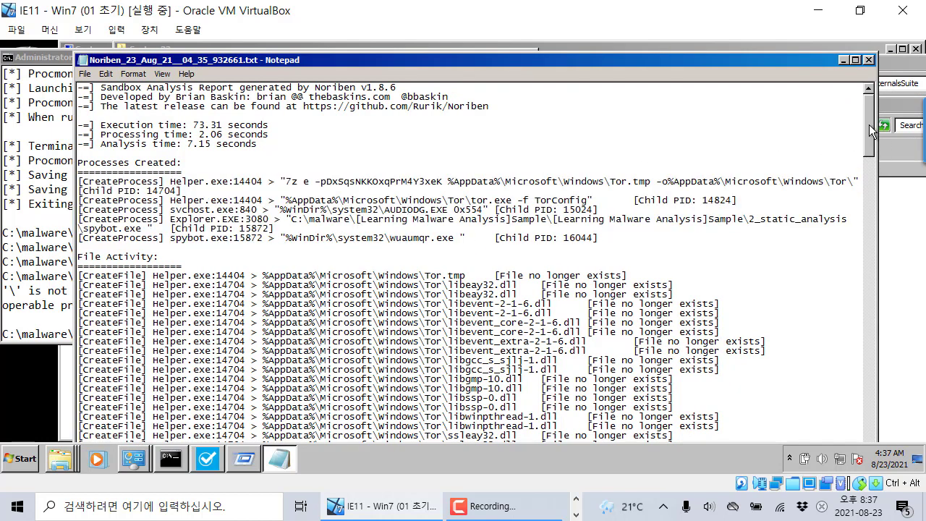
{"action": "left_click_drag", "start_coordinate": [869, 124], "coordinate": [858, 412]}
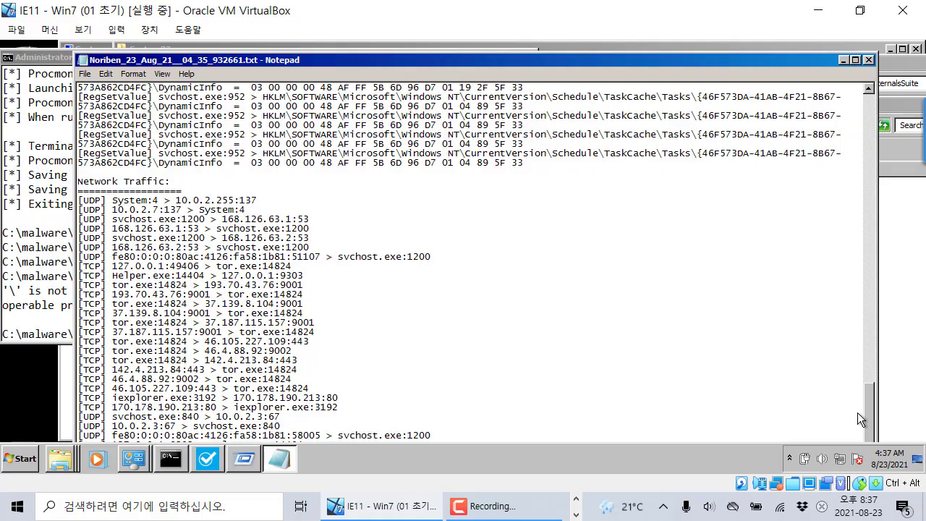
{"action": "left_click_drag", "start_coordinate": [857, 413], "coordinate": [858, 74]}
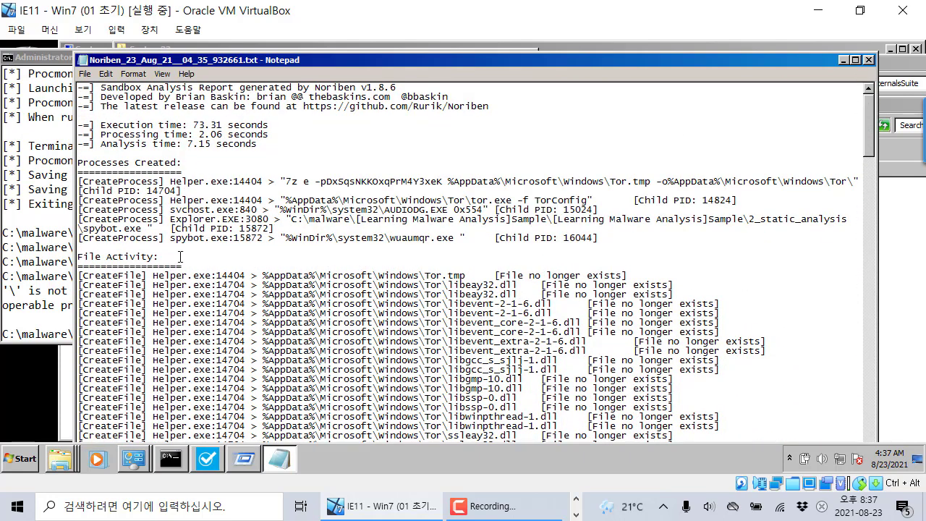
- Examine the Processes Created entries and the first File Activity entries of the Noriben report
{"action": "left_click_drag", "start_coordinate": [186, 239], "coordinate": [401, 239]}
{"action": "left_click", "coordinate": [395, 239]}
{"action": "left_click_drag", "start_coordinate": [285, 181], "coordinate": [760, 229]}
{"action": "left_click", "coordinate": [726, 228]}
{"action": "left_click_drag", "start_coordinate": [158, 276], "coordinate": [175, 276]}
{"action": "left_click_drag", "start_coordinate": [722, 313], "coordinate": [706, 295]}
{"action": "left_click", "coordinate": [778, 173]}
- Examine the CreateProcess entry for spybot.exe launching wuaumqr.exe from the system32 folder
{"action": "left_click_drag", "start_coordinate": [865, 139], "coordinate": [864, 154]}
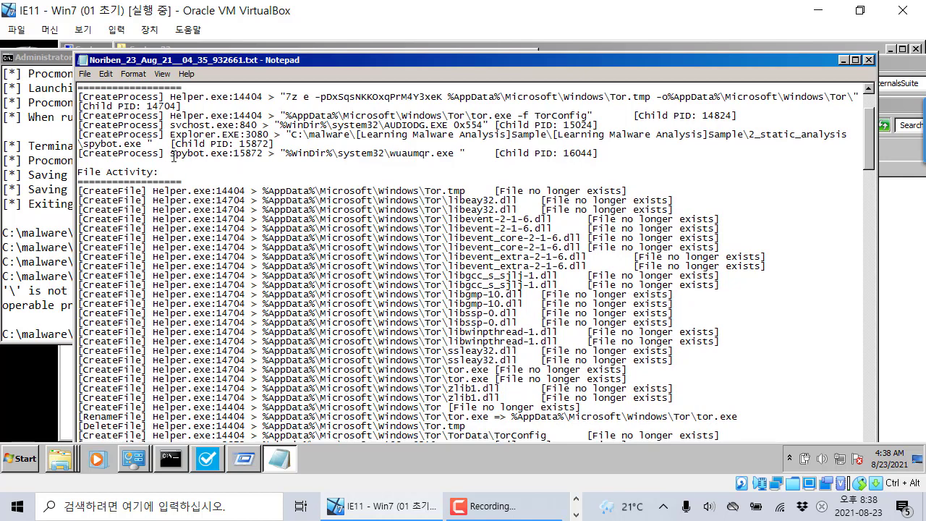
{"action": "left_click_drag", "start_coordinate": [174, 157], "coordinate": [463, 154]}
{"action": "left_click", "coordinate": [462, 155]}
{"action": "mouse_move", "coordinate": [169, 152]}
{"action": "left_mouse_down"}
{"action": "mouse_move", "coordinate": [463, 151]}
{"action": "mouse_move", "coordinate": [152, 146]}
{"action": "left_mouse_up"}
{"action": "left_click", "coordinate": [205, 164]}
{"action": "left_click_drag", "start_coordinate": [275, 154], "coordinate": [181, 147]}
{"action": "left_click", "coordinate": [162, 151]}
- Examine the File Activity entries for files spybot.exe creates in System32, marking the list of executables in kazaabackupfiles
{"action": "left_click_drag", "start_coordinate": [875, 148], "coordinate": [864, 266]}
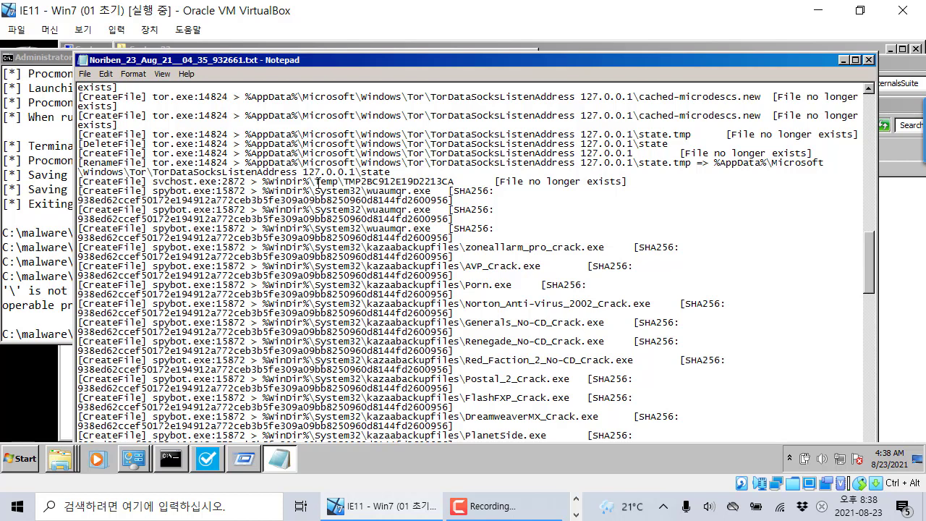
{"action": "left_click_drag", "start_coordinate": [317, 183], "coordinate": [431, 192]}
{"action": "left_click", "coordinate": [398, 272]}
{"action": "scroll", "coordinate": [399, 272], "scroll_direction": "down", "scroll_amount": 5}
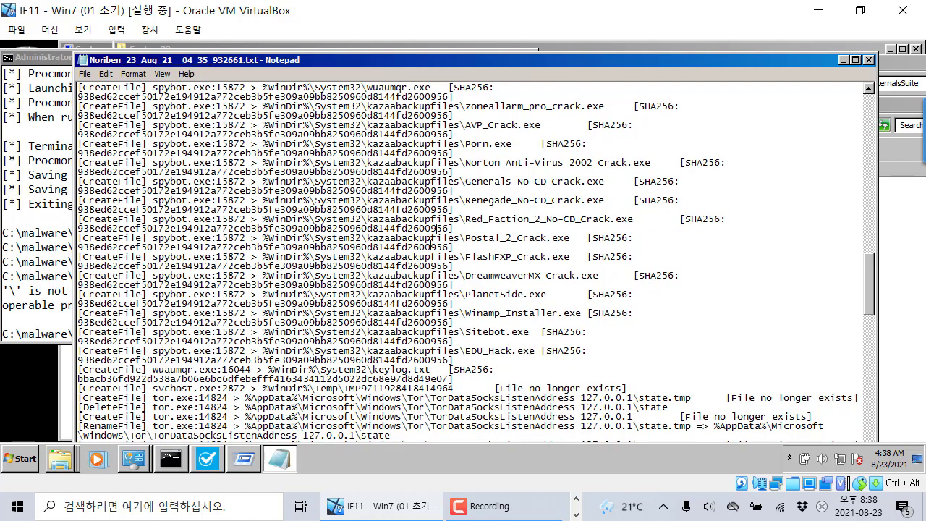
{"action": "left_click_drag", "start_coordinate": [269, 219], "coordinate": [508, 219]}
{"action": "left_click", "coordinate": [507, 218]}
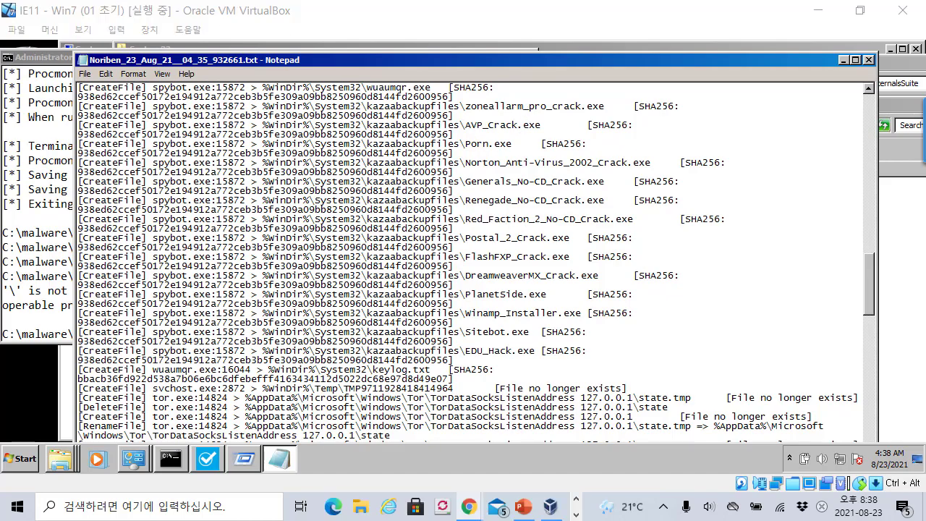
{"action": "key", "text": "ctrl+1"}
{"action": "left_click", "coordinate": [528, 219]}
{"action": "mouse_move", "coordinate": [339, 16]}
{"action": "left_mouse_down", "text": "ctrl"}
{"action": "mouse_move", "coordinate": [751, 519]}
{"action": "mouse_move", "coordinate": [813, 518]}
{"action": "left_mouse_up", "text": "ctrl"}
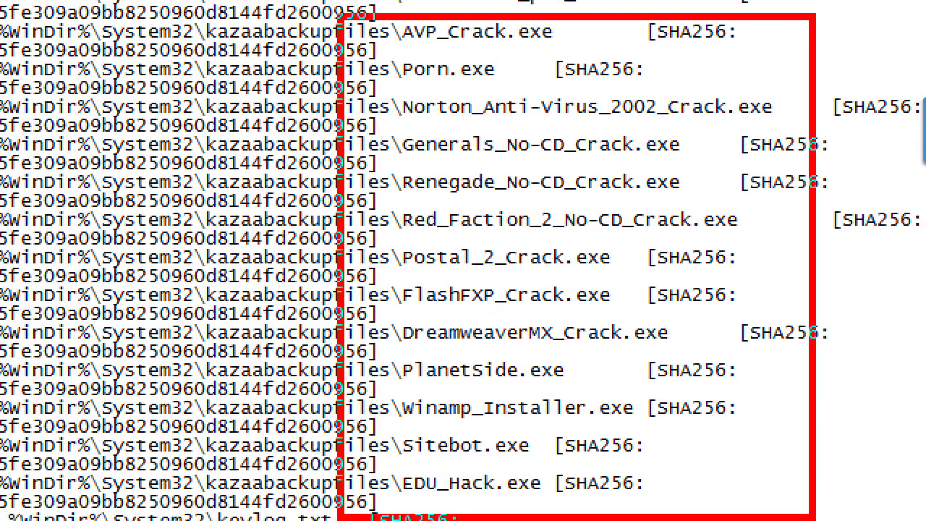
{"action": "mouse_move", "coordinate": [734, 42]}
{"action": "left_mouse_down"}
{"action": "mouse_move", "coordinate": [720, 88]}
{"action": "mouse_move", "coordinate": [738, 85]}
{"action": "left_mouse_up"}
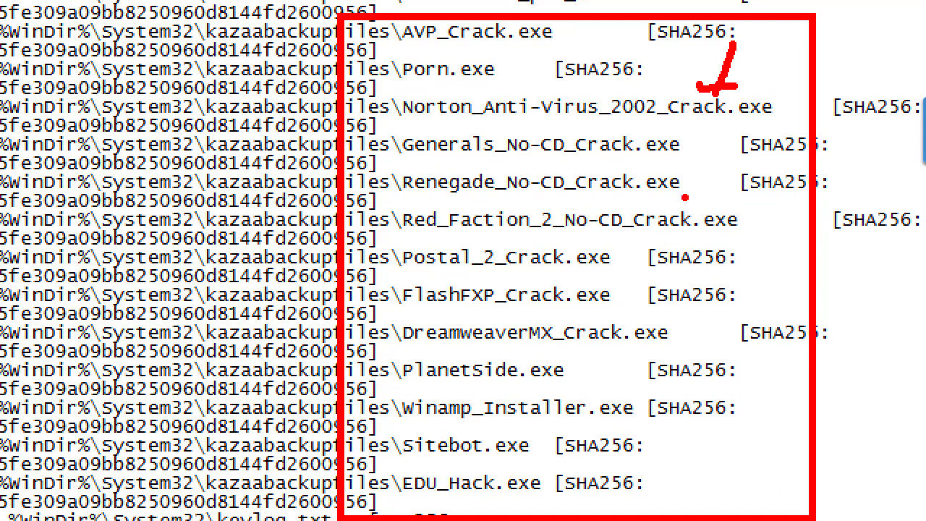
{"action": "left_click_drag", "start_coordinate": [710, 143], "coordinate": [713, 416]}
{"action": "key", "text": "Escape"}
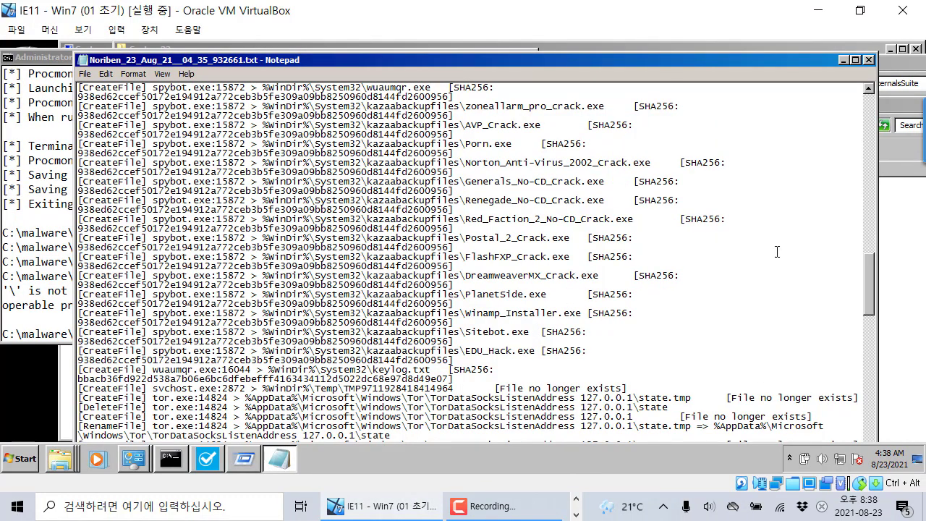
{"action": "scroll", "coordinate": [573, 312], "scroll_direction": "down", "scroll_amount": 3}
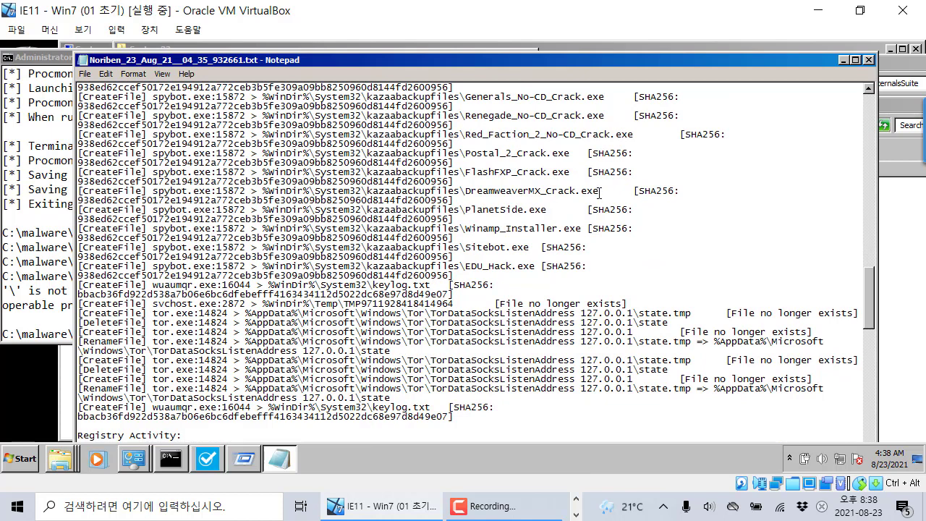
- Examine the spybot.exe file creation entries in kazaabackupfiles, from Generals_No-CD_Crack.exe to EDU_Hack.exe, highlighting the crack-style file names
{"action": "left_click_drag", "start_coordinate": [600, 193], "coordinate": [521, 183]}
{"action": "left_click", "coordinate": [521, 183]}
{"action": "left_click", "coordinate": [610, 134]}
{"action": "left_click_drag", "start_coordinate": [541, 97], "coordinate": [570, 97]}
{"action": "left_click", "coordinate": [575, 125]}
{"action": "left_click_drag", "start_coordinate": [459, 115], "coordinate": [465, 97]}
{"action": "left_click", "coordinate": [505, 108]}
{"action": "left_click", "coordinate": [499, 140]}
{"action": "left_click_drag", "start_coordinate": [494, 153], "coordinate": [469, 160]}
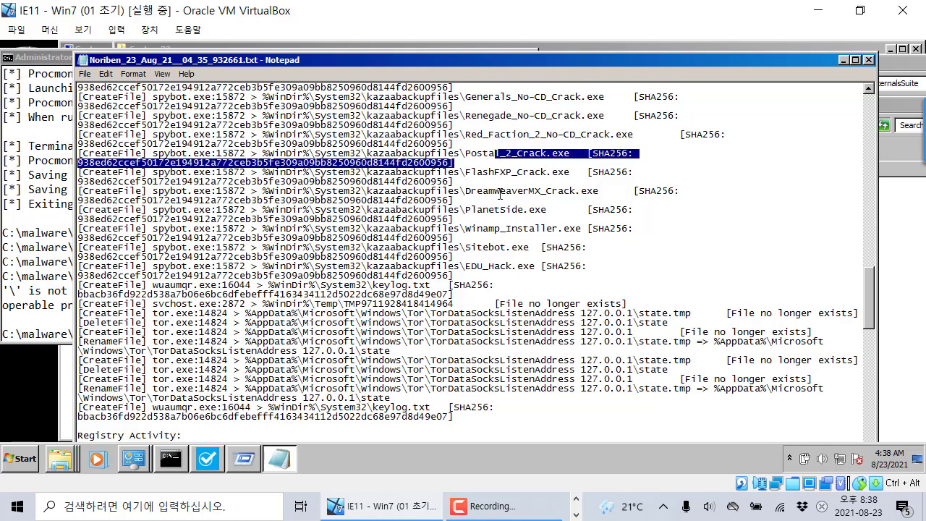
{"action": "left_click", "coordinate": [500, 194]}
{"action": "left_click", "coordinate": [465, 164]}
{"action": "left_click_drag", "start_coordinate": [549, 256], "coordinate": [511, 265]}
{"action": "left_click", "coordinate": [517, 238]}
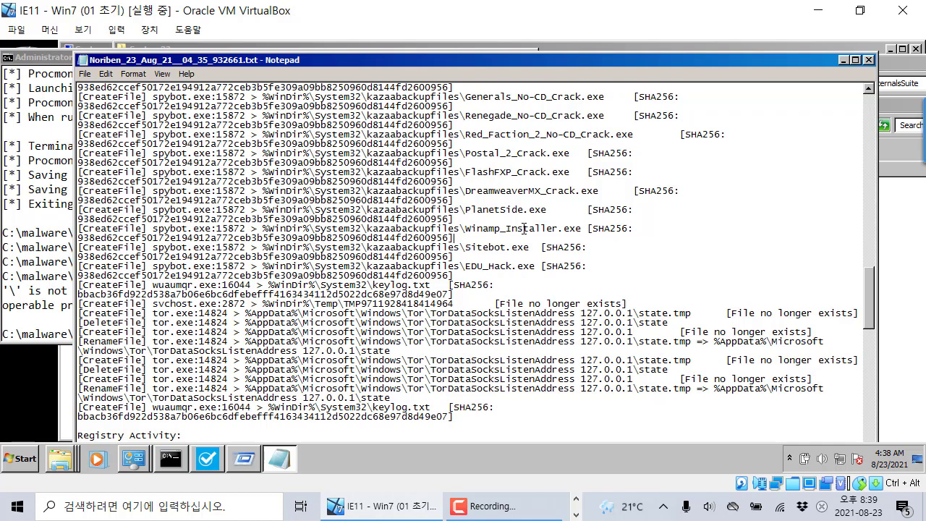
- Magnify the last File Activity entry and mark wuaumqr.exe and keylog.txt in red, with arrows and a circled question mark
{"action": "scroll", "coordinate": [524, 228], "scroll_direction": "down", "scroll_amount": 3}
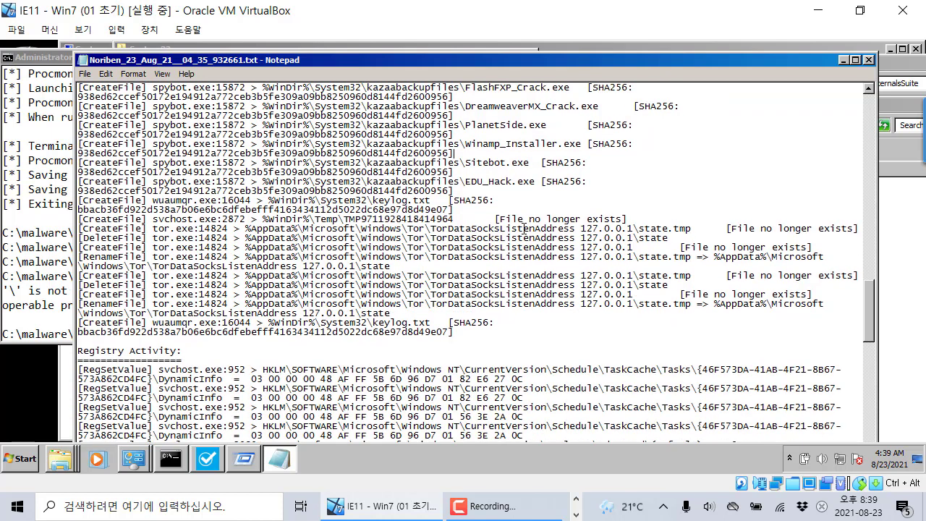
{"action": "scroll", "coordinate": [524, 229], "scroll_direction": "down", "scroll_amount": 4}
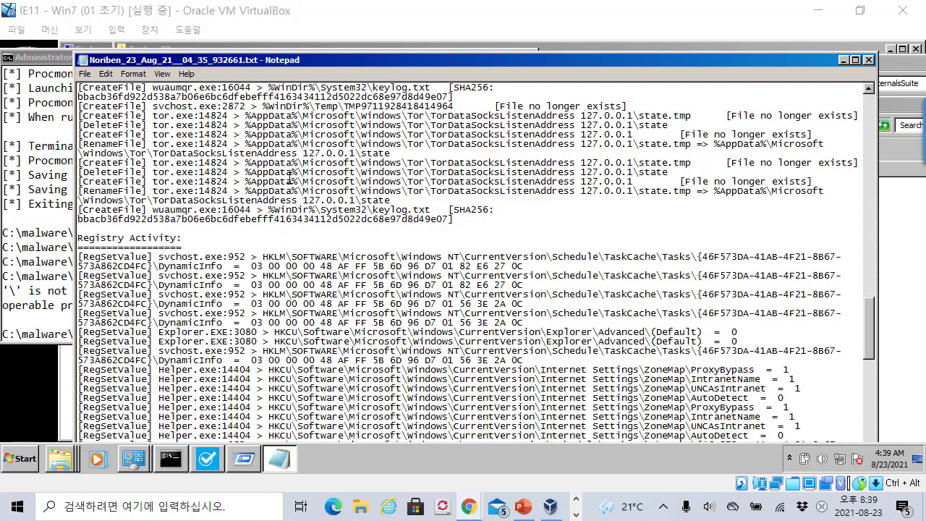
{"action": "key", "text": "ctrl+1"}
{"action": "left_click", "coordinate": [205, 199]}
{"action": "left_click_drag", "start_coordinate": [84, 207], "coordinate": [249, 243]}
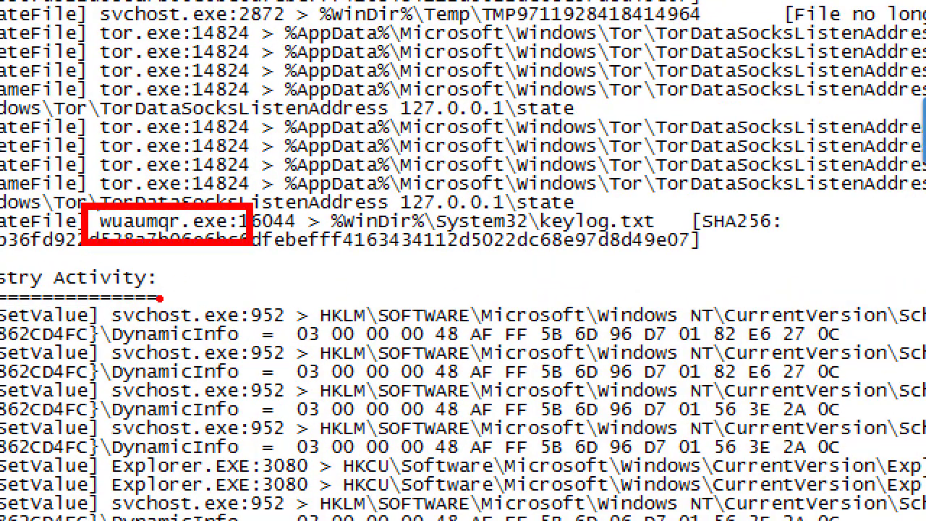
{"action": "mouse_move", "coordinate": [160, 314]}
{"action": "left_mouse_down"}
{"action": "mouse_move", "coordinate": [171, 247]}
{"action": "mouse_move", "coordinate": [196, 252]}
{"action": "left_mouse_up"}
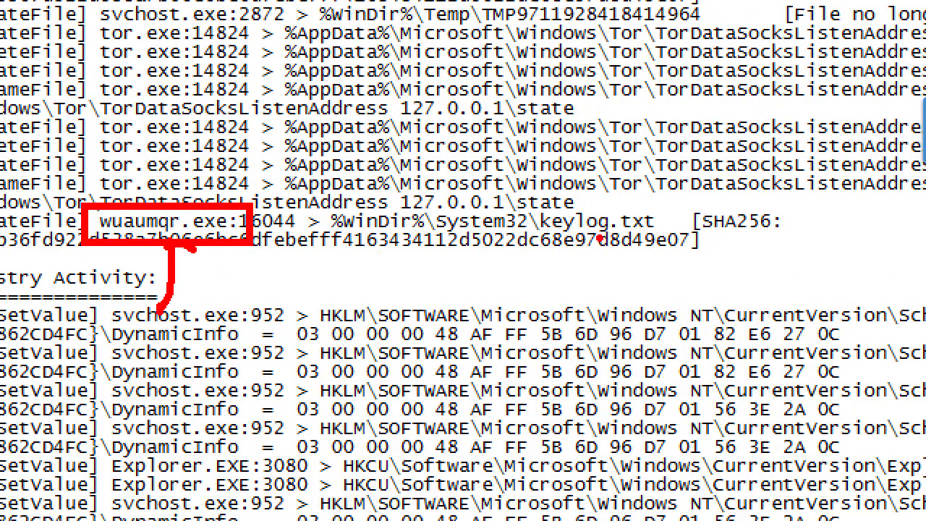
{"action": "mouse_move", "coordinate": [544, 230]}
{"action": "left_mouse_down"}
{"action": "mouse_move", "coordinate": [622, 242]}
{"action": "mouse_move", "coordinate": [661, 202]}
{"action": "mouse_move", "coordinate": [524, 199]}
{"action": "mouse_move", "coordinate": [602, 262]}
{"action": "left_mouse_up"}
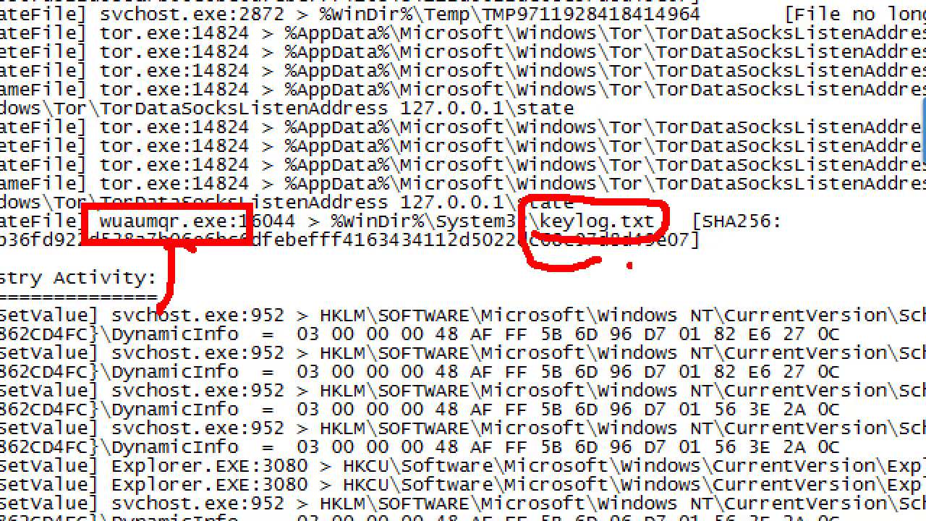
{"action": "mouse_move", "coordinate": [693, 307]}
{"action": "left_mouse_down"}
{"action": "mouse_move", "coordinate": [634, 244]}
{"action": "mouse_move", "coordinate": [655, 246]}
{"action": "left_mouse_up"}
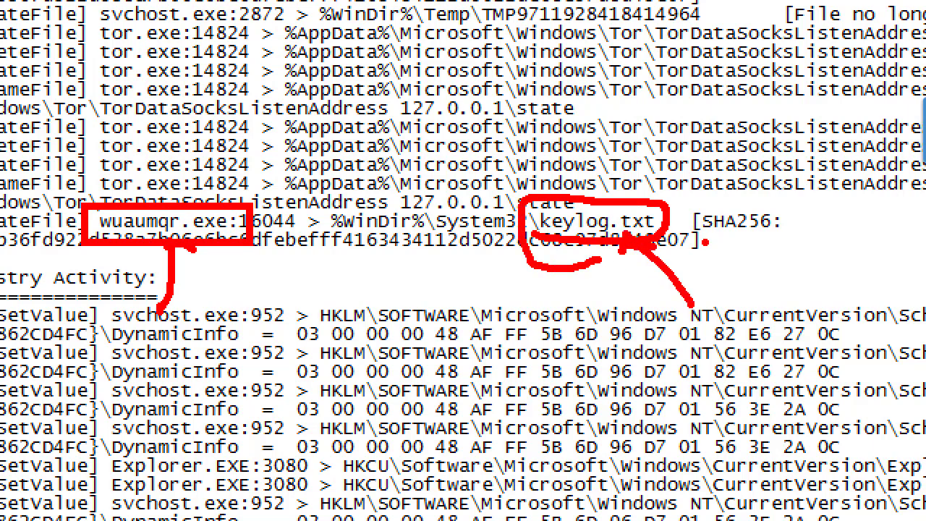
{"action": "left_click_drag", "start_coordinate": [619, 164], "coordinate": [619, 199]}
{"action": "left_click_drag", "start_coordinate": [595, 192], "coordinate": [619, 201]}
{"action": "left_click_drag", "start_coordinate": [620, 201], "coordinate": [643, 185]}
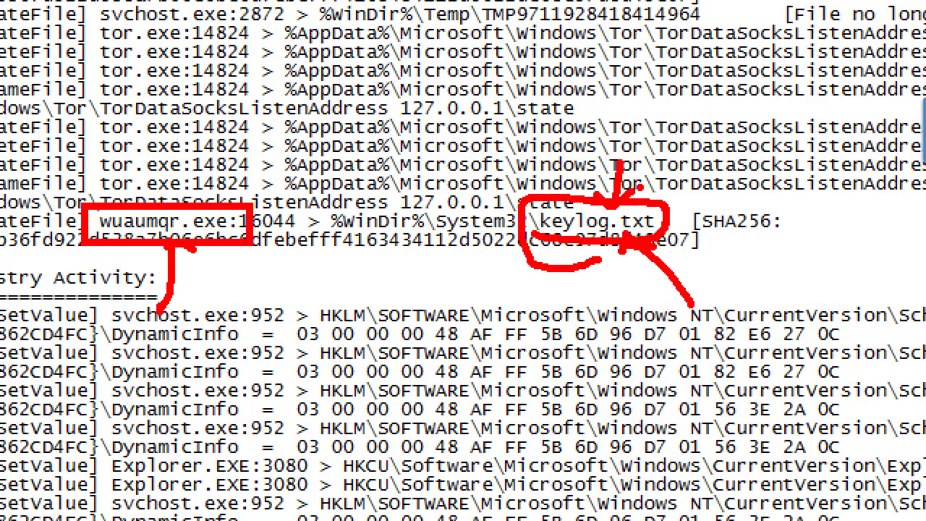
{"action": "mouse_move", "coordinate": [784, 250]}
{"action": "left_mouse_down"}
{"action": "mouse_move", "coordinate": [805, 244]}
{"action": "mouse_move", "coordinate": [789, 302]}
{"action": "left_mouse_up"}
{"action": "left_click", "coordinate": [808, 298]}
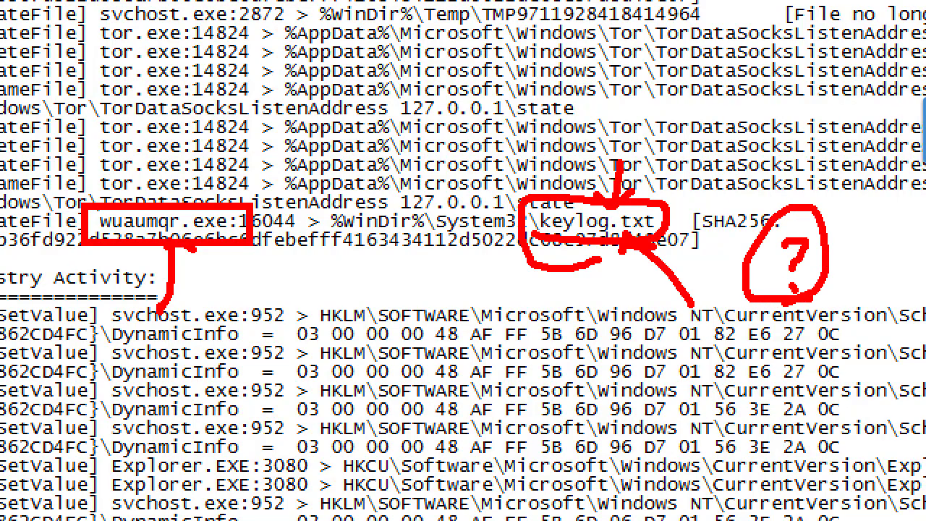
{"action": "key", "text": "Escape"}
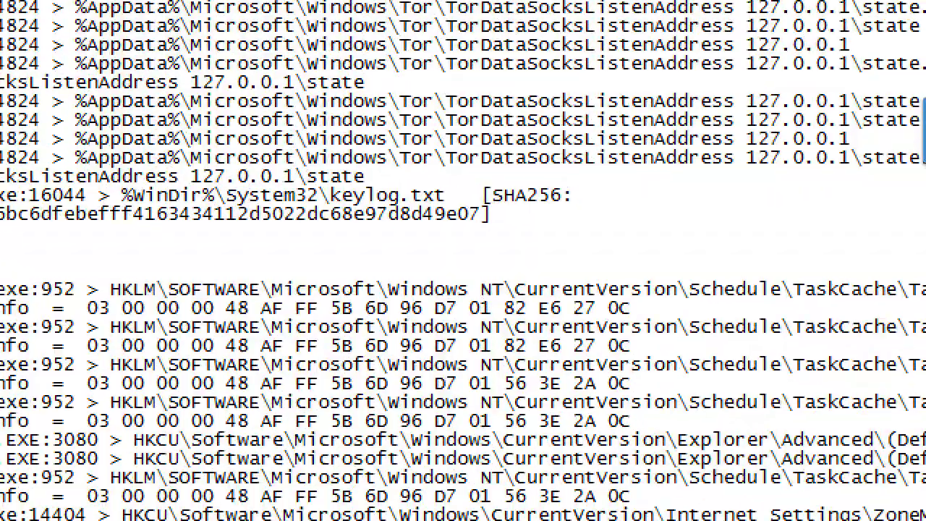
- Leave the magnified view and highlight the last wuaumqr.exe entry for System32\keylog.txt in the report
{"action": "left_click_drag", "start_coordinate": [668, 165], "coordinate": [634, 246]}
{"action": "left_click_drag", "start_coordinate": [616, 277], "coordinate": [615, 286]}
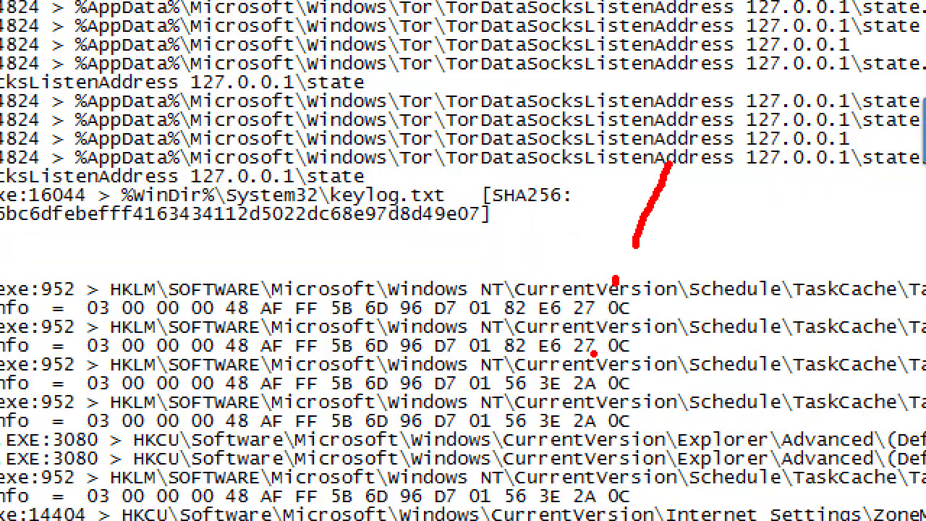
{"action": "key", "text": "Escape"}
{"action": "left_click_drag", "start_coordinate": [431, 210], "coordinate": [290, 211]}
{"action": "left_click", "coordinate": [290, 215]}
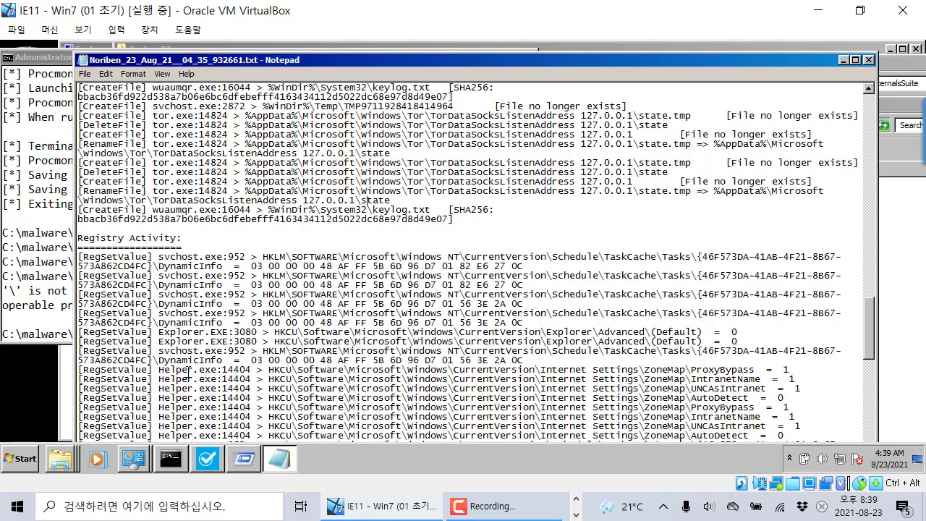
{"action": "left_click_drag", "start_coordinate": [497, 212], "coordinate": [124, 202]}
{"action": "left_click", "coordinate": [152, 218]}
- Bring up the open System32 folder window and move it aside so keylog.txt and part of the report are both visible
{"action": "left_click", "coordinate": [70, 458]}
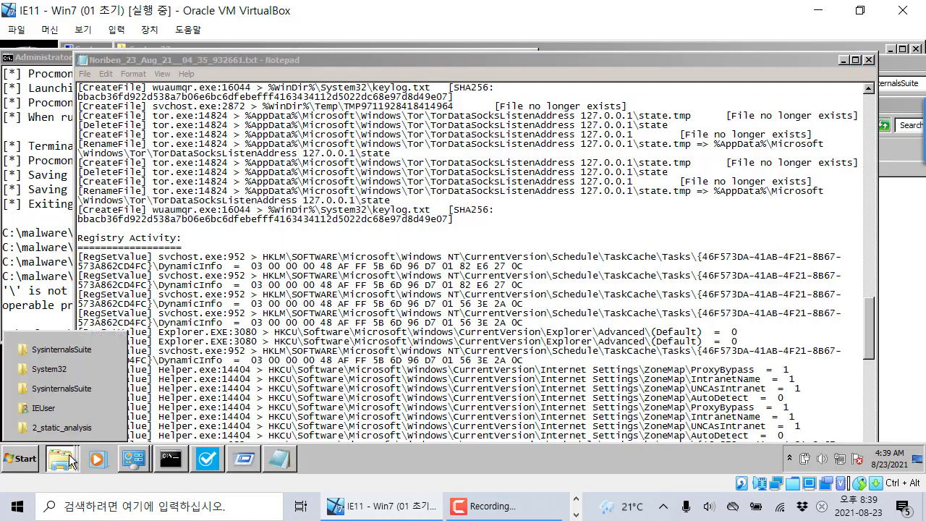
{"action": "left_click", "coordinate": [49, 369]}
{"action": "left_click_drag", "start_coordinate": [355, 50], "coordinate": [315, 161]}
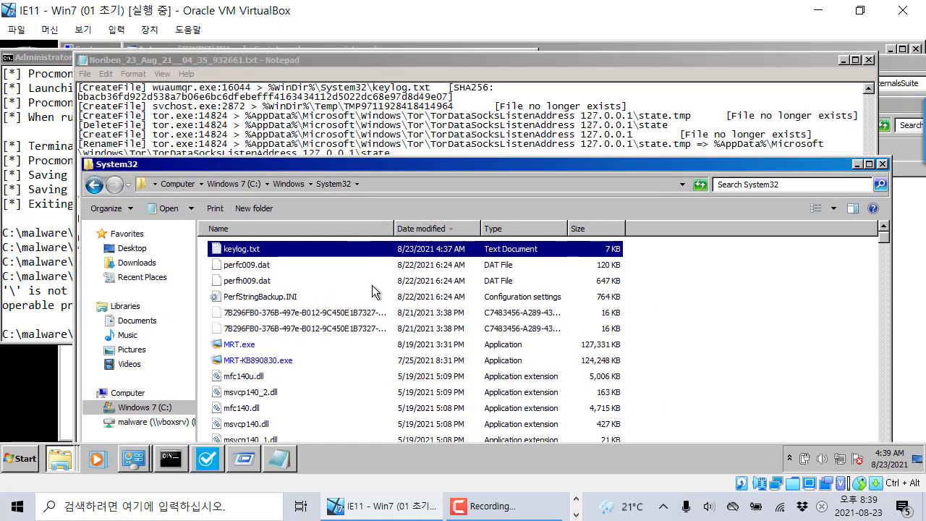
{"action": "left_click_drag", "start_coordinate": [475, 167], "coordinate": [637, 172]}
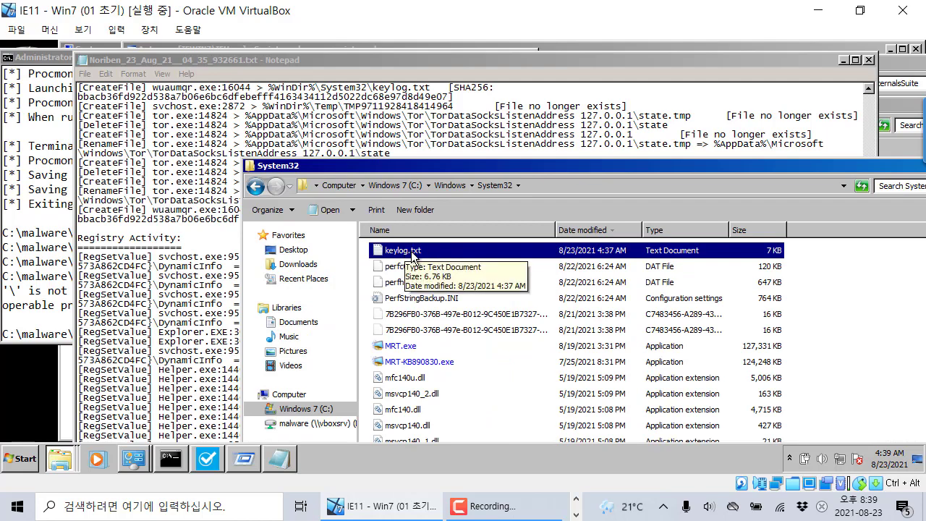
- Open keylog.txt from System32, examine the logged window titles and keystrokes down to the Helper.exe_ Properties entry, and close the file
{"action": "double_click", "coordinate": [405, 250]}
{"action": "left_click_drag", "start_coordinate": [608, 185], "coordinate": [331, 72]}
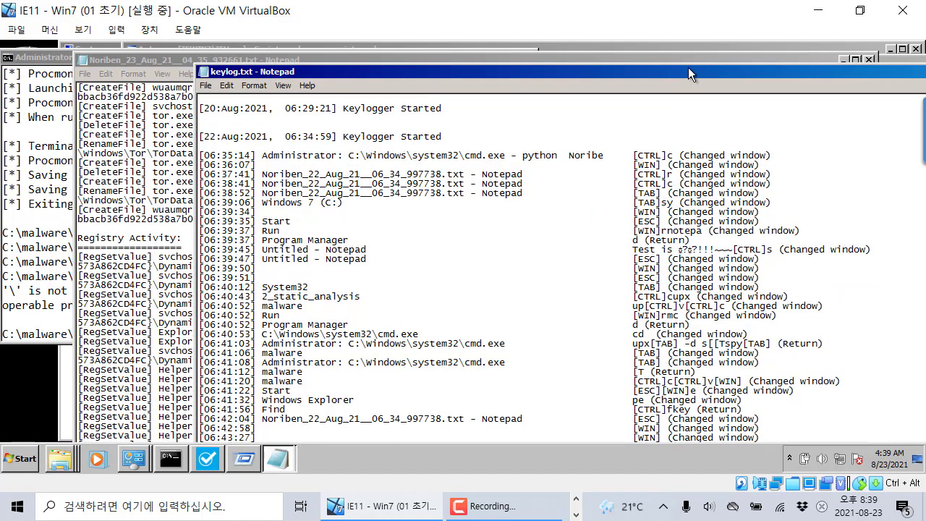
{"action": "left_click_drag", "start_coordinate": [688, 67], "coordinate": [490, 65]}
{"action": "left_click_drag", "start_coordinate": [792, 197], "coordinate": [790, 384]}
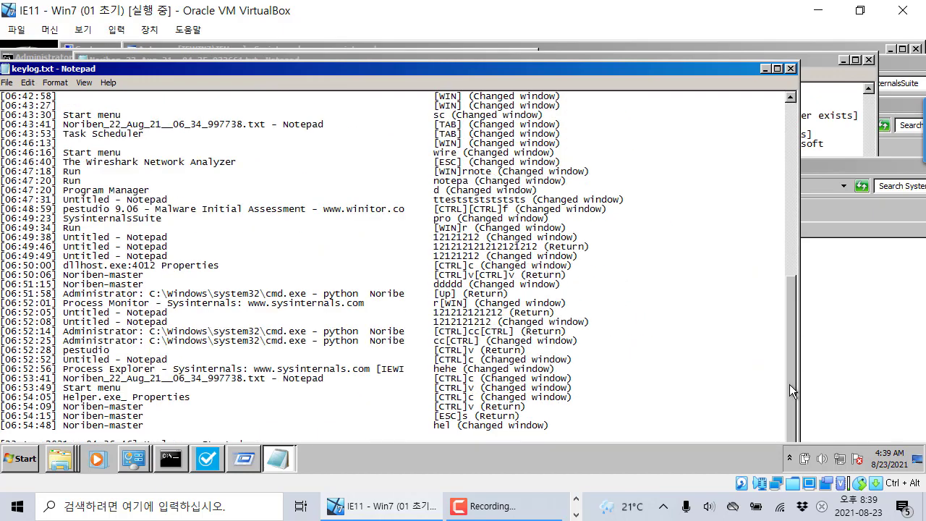
{"action": "left_click_drag", "start_coordinate": [286, 72], "coordinate": [477, 68]}
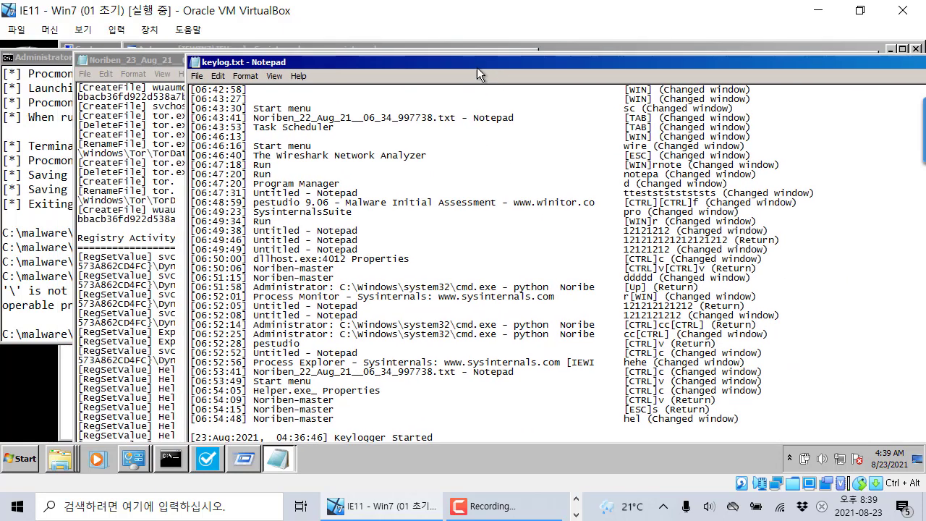
{"action": "left_click_drag", "start_coordinate": [259, 392], "coordinate": [329, 392]}
{"action": "left_click", "coordinate": [384, 391]}
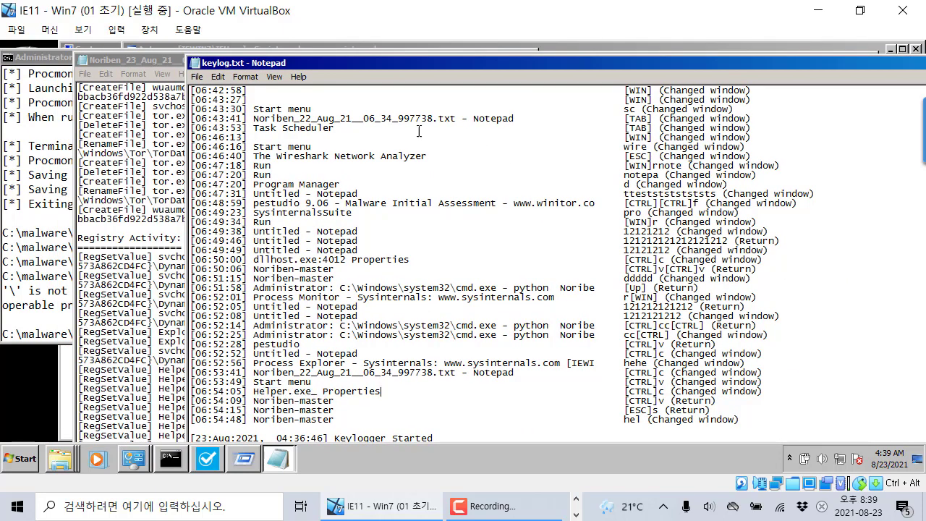
{"action": "left_click_drag", "start_coordinate": [505, 66], "coordinate": [297, 75]}
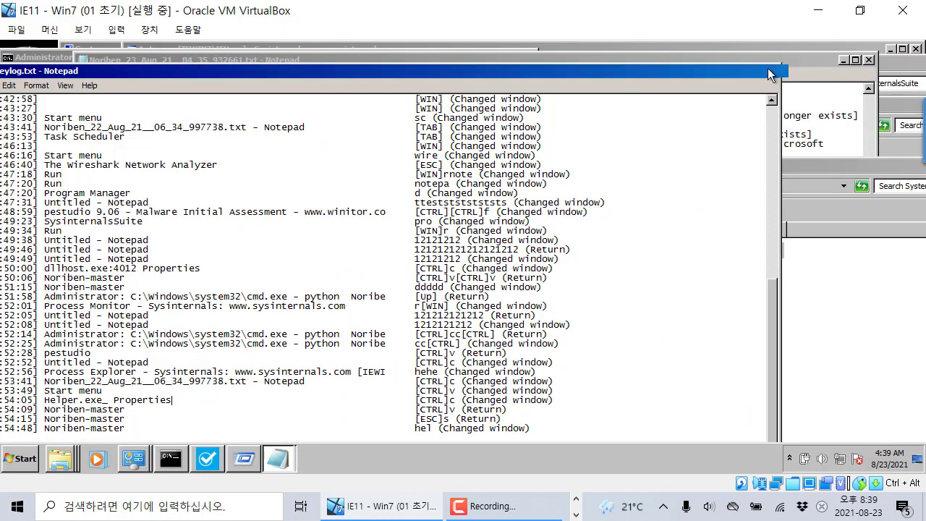
{"action": "left_click", "coordinate": [759, 71]}
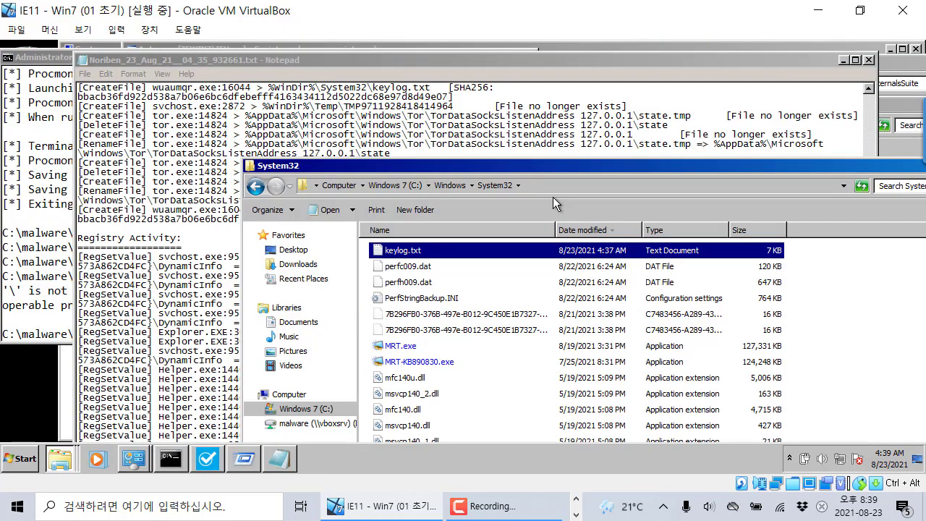
- Open a new Notepad document and enter the test lines 1212121, testwst and setset for the keylogger to capture
{"action": "key", "text": "super+r"}
{"action": "type", "text": "notepad"}
{"action": "key", "text": "Return"}
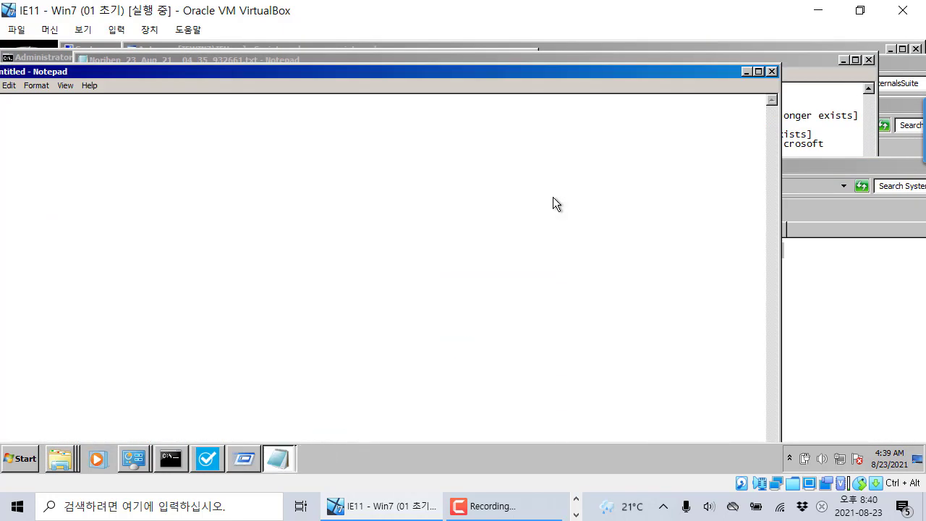
{"action": "left_click_drag", "start_coordinate": [350, 62], "coordinate": [636, 88]}
{"action": "type", "text": "1212121"}
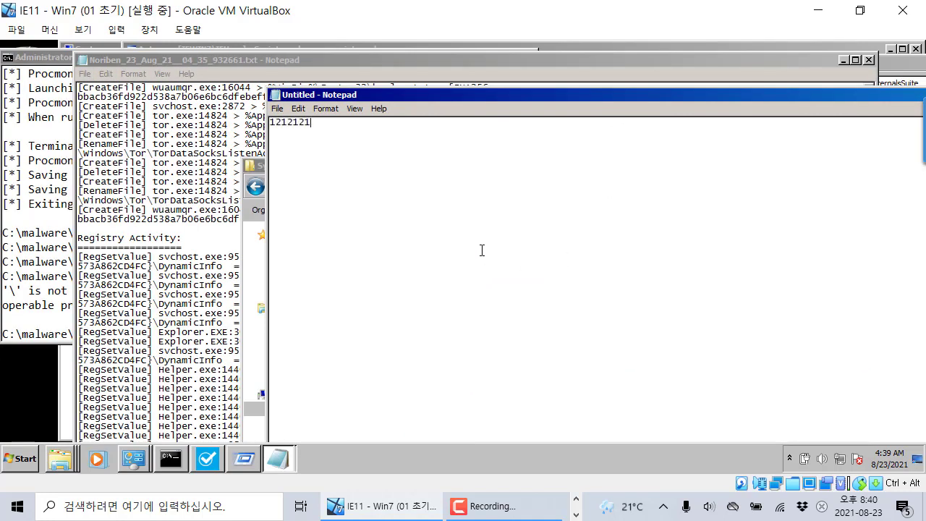
{"action": "key", "text": "Return"}
{"action": "type", "text": "testwst"}
{"action": "key", "text": "Return"}
{"action": "key", "text": "Return"}
{"action": "type", "text": "setset"}
{"action": "key", "text": "Return"}
- Move the untitled Notepad window clear and close it without saving the test text
{"action": "double_click", "coordinate": [626, 93]}
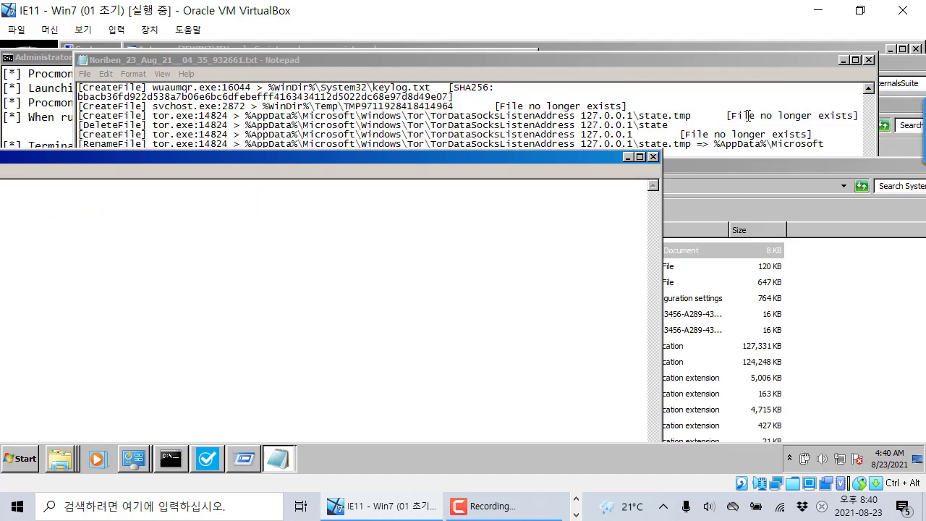
{"action": "left_click_drag", "start_coordinate": [556, 154], "coordinate": [702, 170]}
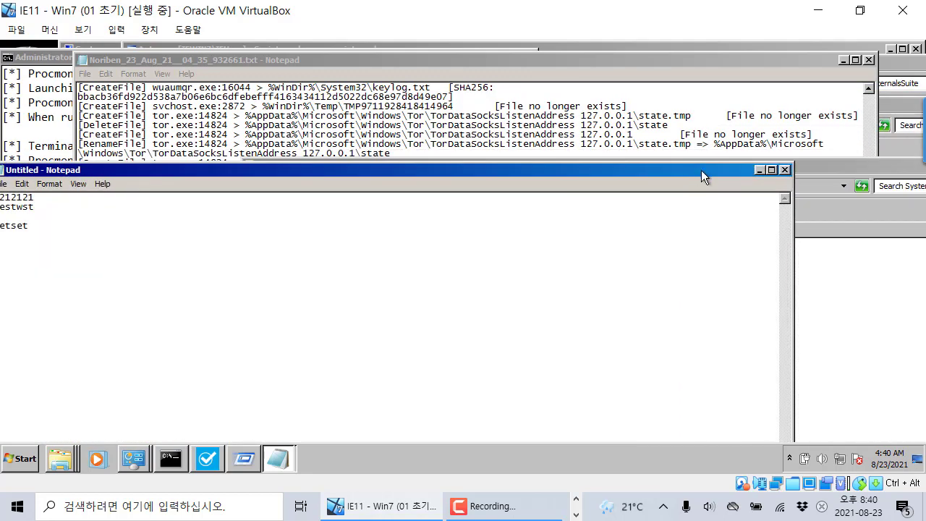
{"action": "left_click", "coordinate": [785, 171]}
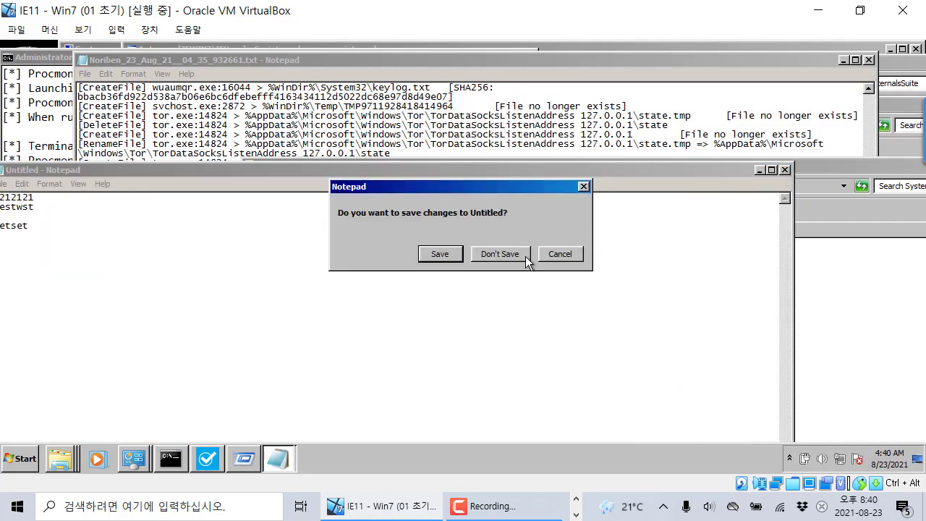
{"action": "left_click", "coordinate": [500, 254]}
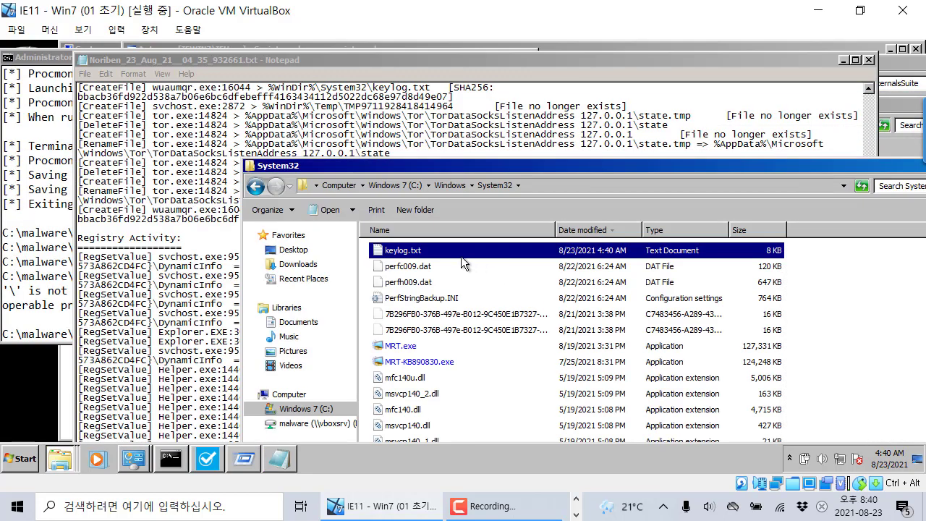
- Reopen keylog.txt from System32 and go to the final entries below the 23:Aug:2021 Keylogger Started line
{"action": "left_click", "coordinate": [669, 253]}
{"action": "double_click", "coordinate": [501, 252]}
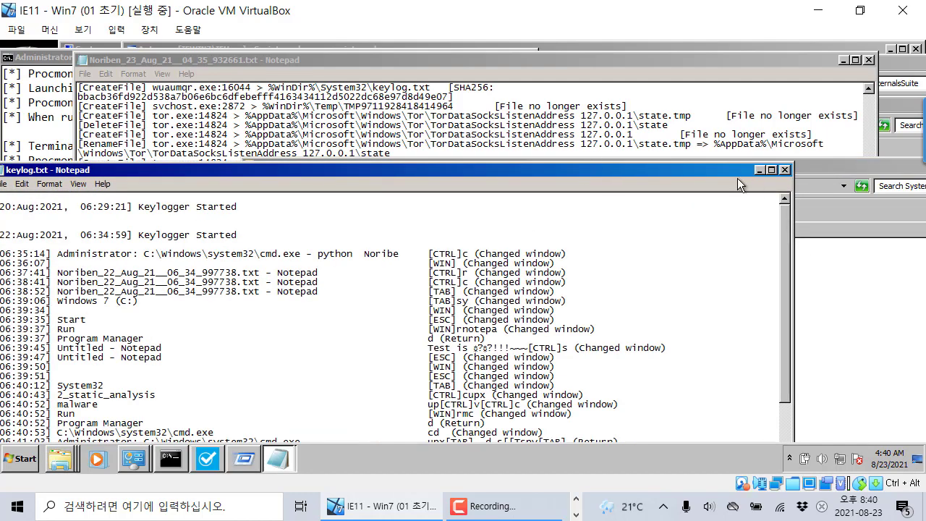
{"action": "left_click_drag", "start_coordinate": [737, 178], "coordinate": [816, 96]}
{"action": "left_click_drag", "start_coordinate": [858, 194], "coordinate": [860, 380]}
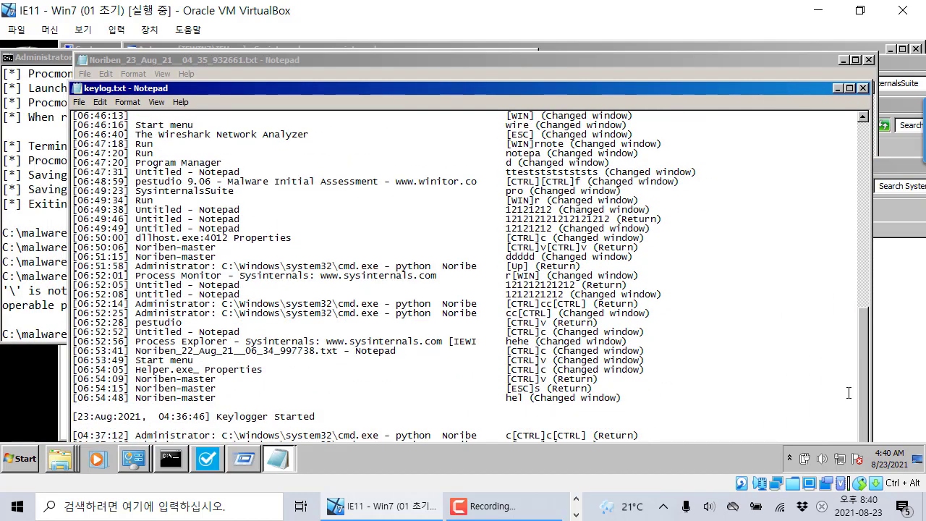
{"action": "mouse_move", "coordinate": [369, 76]}
{"action": "left_mouse_down"}
{"action": "mouse_move", "coordinate": [371, 60]}
{"action": "mouse_move", "coordinate": [459, 53]}
{"action": "mouse_move", "coordinate": [458, 129]}
{"action": "mouse_move", "coordinate": [377, 80]}
{"action": "left_mouse_up"}
{"action": "scroll", "coordinate": [582, 241], "scroll_direction": "down", "scroll_amount": 2}
{"action": "scroll", "coordinate": [583, 241], "scroll_direction": "down", "scroll_amount": 2}
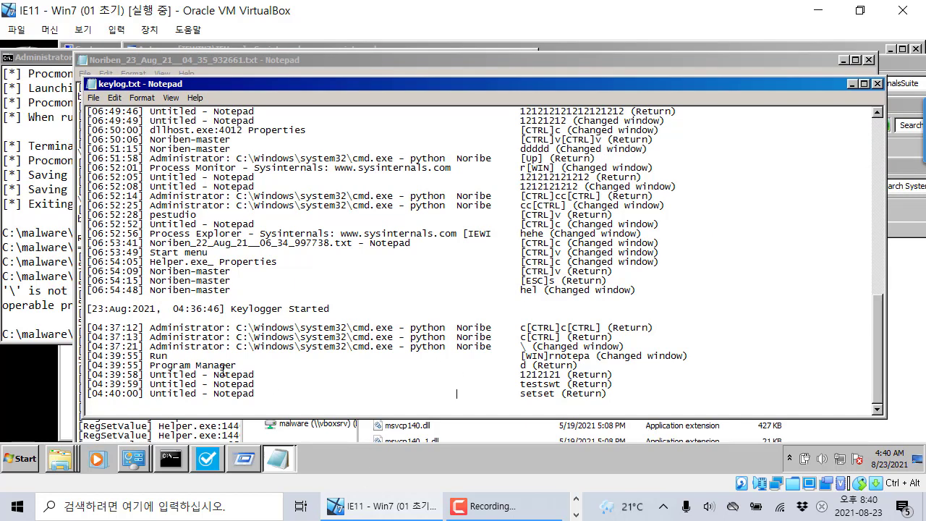
- Compare the logged keystrokes with the test text, highlight the entries from 04:39:55 to 04:40:00, and close keylog.txt
{"action": "left_click_drag", "start_coordinate": [522, 374], "coordinate": [555, 384]}
{"action": "left_click", "coordinate": [555, 384]}
{"action": "left_click", "coordinate": [561, 384]}
{"action": "left_click_drag", "start_coordinate": [665, 393], "coordinate": [82, 356]}
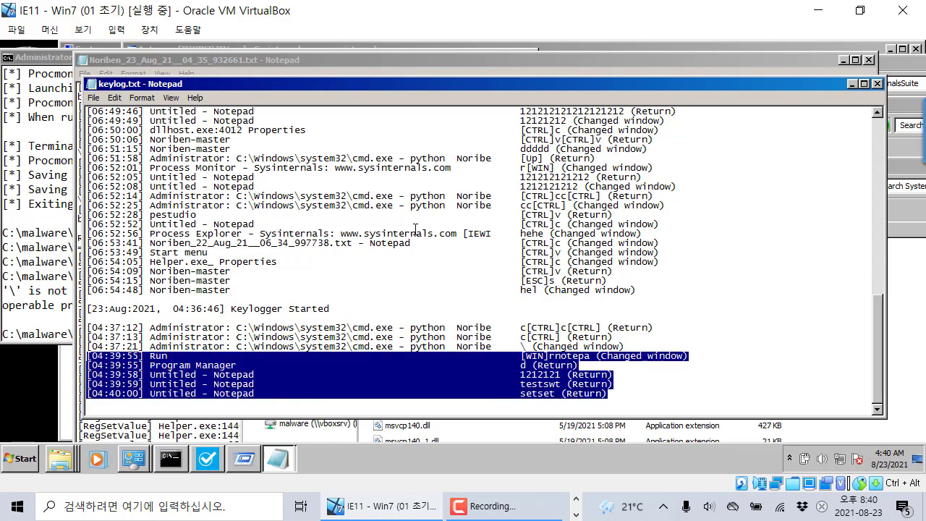
{"action": "left_click", "coordinate": [877, 84]}
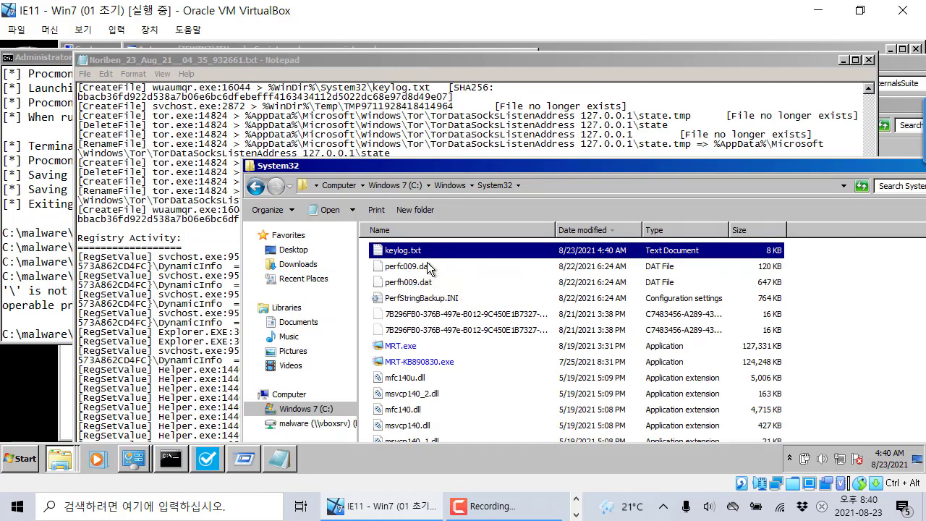
- Move the System32 window aside and return to the Noriben report at its Registry Activity section
{"action": "left_click_drag", "start_coordinate": [442, 165], "coordinate": [597, 144]}
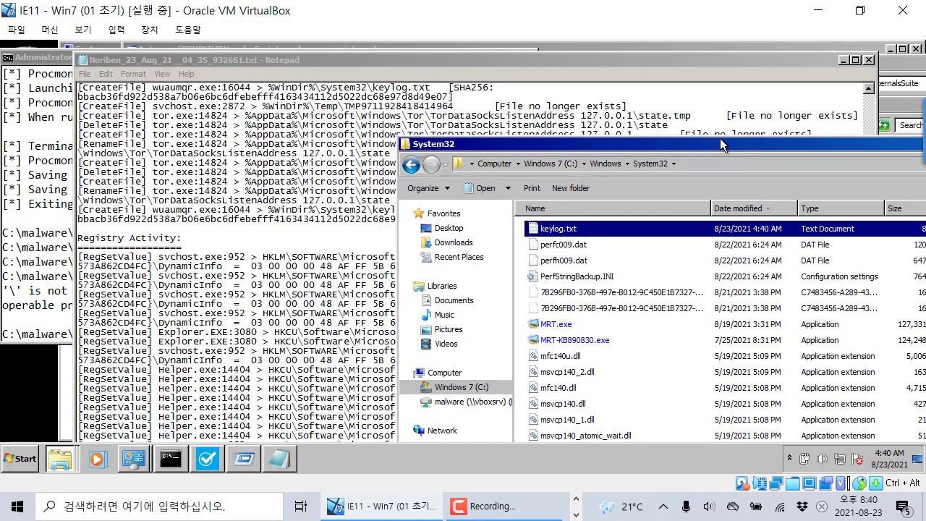
{"action": "left_click", "coordinate": [336, 219]}
{"action": "scroll", "coordinate": [400, 221], "scroll_direction": "down", "scroll_amount": 4}
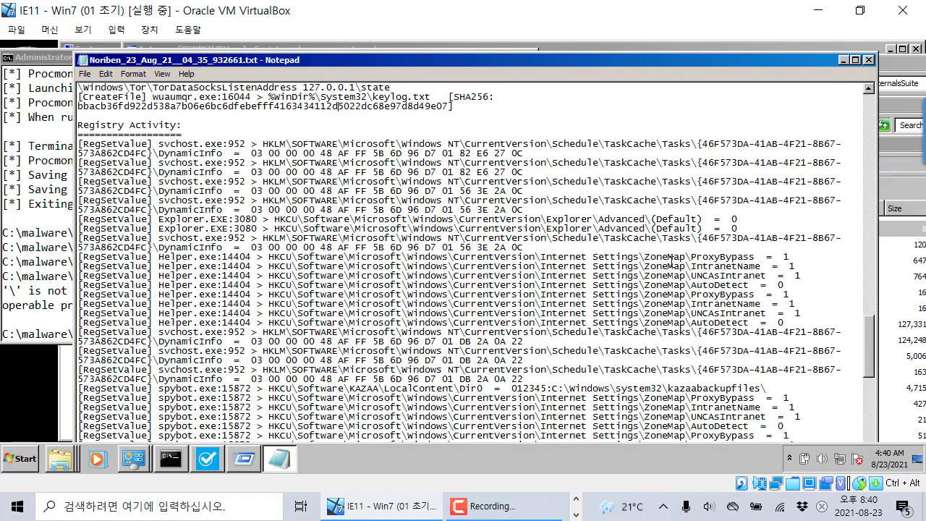
- Examine the spybot.exe entries in the report's Registry Activity section, from the KAZAA LocalContent value through the Internet Settings ZoneMap values
{"action": "scroll", "coordinate": [671, 260], "scroll_direction": "down", "scroll_amount": 6}
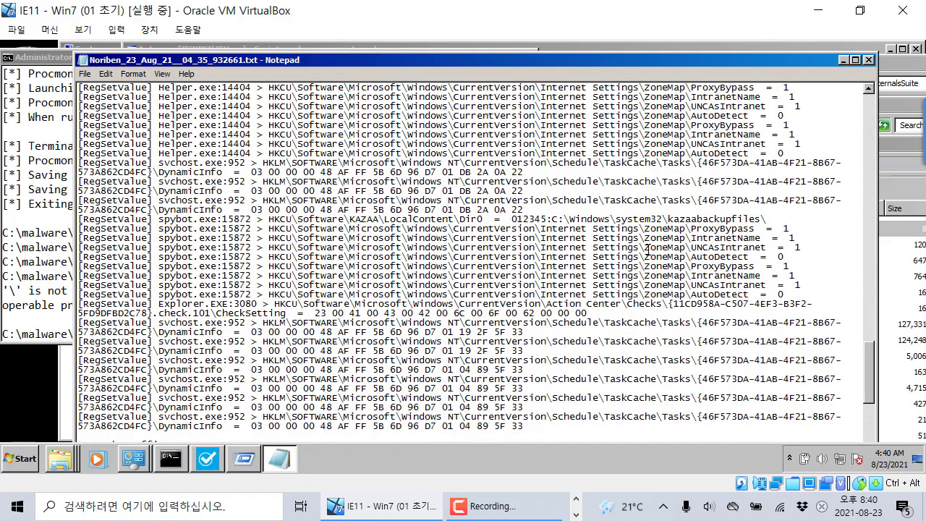
{"action": "left_click_drag", "start_coordinate": [269, 228], "coordinate": [43, 217]}
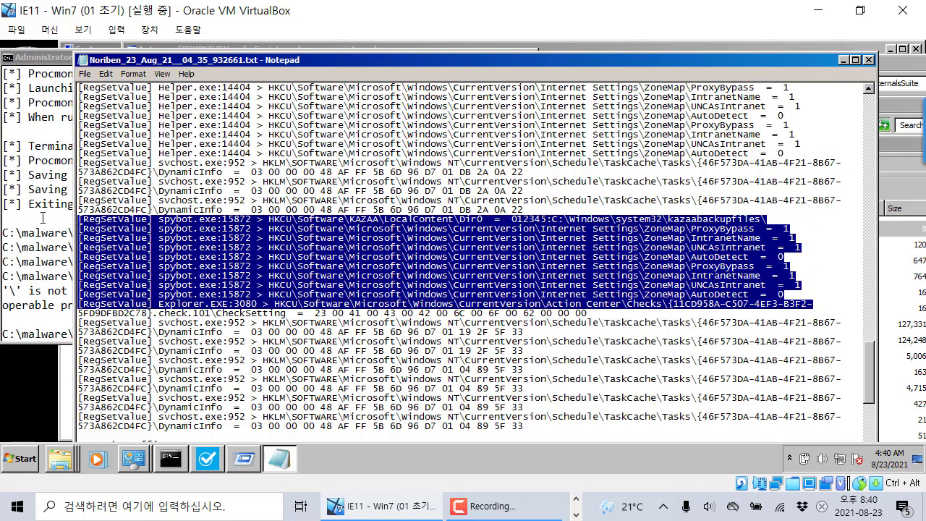
{"action": "left_click", "coordinate": [453, 256]}
{"action": "left_click_drag", "start_coordinate": [454, 228], "coordinate": [636, 239]}
{"action": "left_click", "coordinate": [633, 238]}
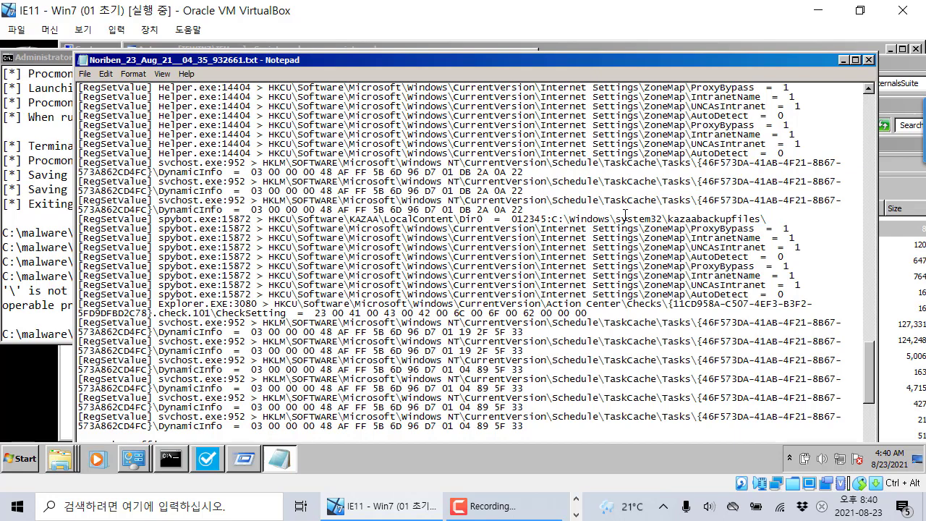
{"action": "scroll", "coordinate": [656, 202], "scroll_direction": "up", "scroll_amount": 1}
- Go through the report's Network Traffic section and examine its UDP and TCP entries from the start
{"action": "scroll", "coordinate": [656, 202], "scroll_direction": "down", "scroll_amount": 8}
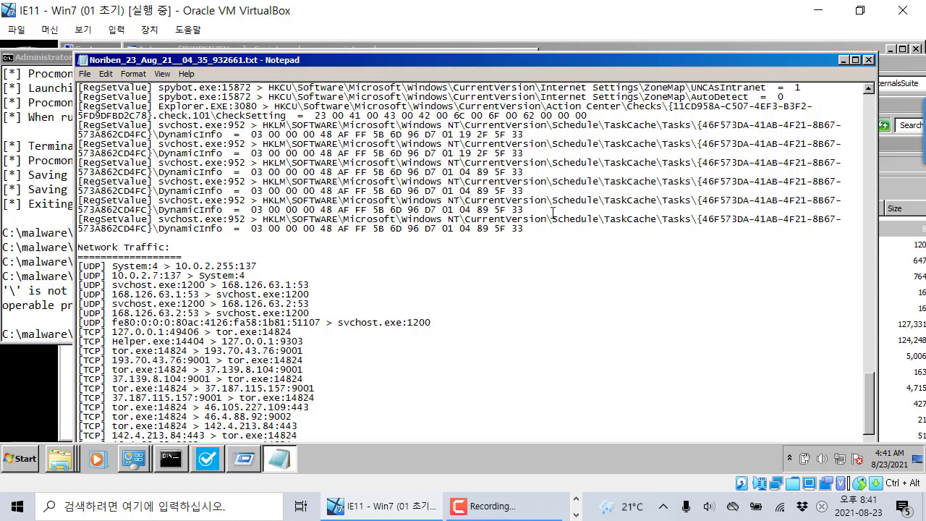
{"action": "scroll", "coordinate": [553, 212], "scroll_direction": "down", "scroll_amount": 3}
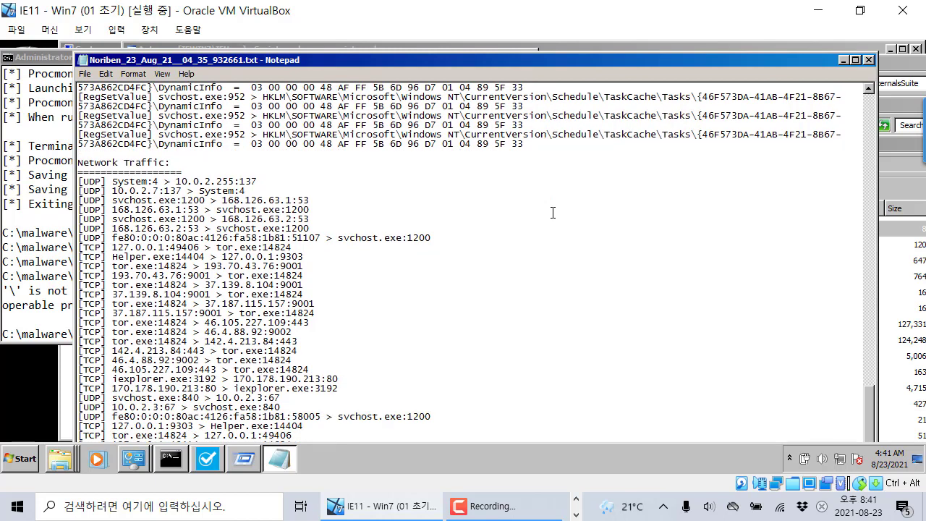
{"action": "scroll", "coordinate": [553, 212], "scroll_direction": "down", "scroll_amount": 2}
{"action": "scroll", "coordinate": [449, 269], "scroll_direction": "down", "scroll_amount": 3}
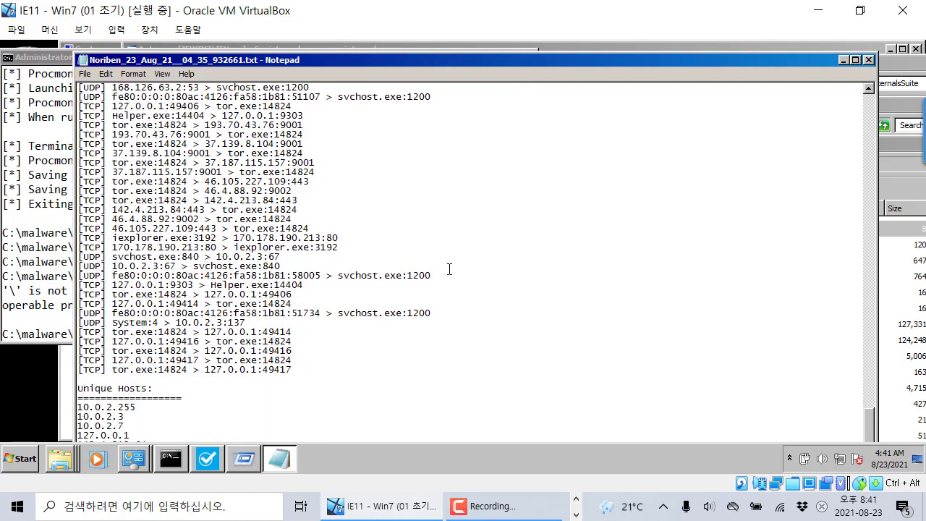
{"action": "scroll", "coordinate": [435, 268], "scroll_direction": "up", "scroll_amount": 2}
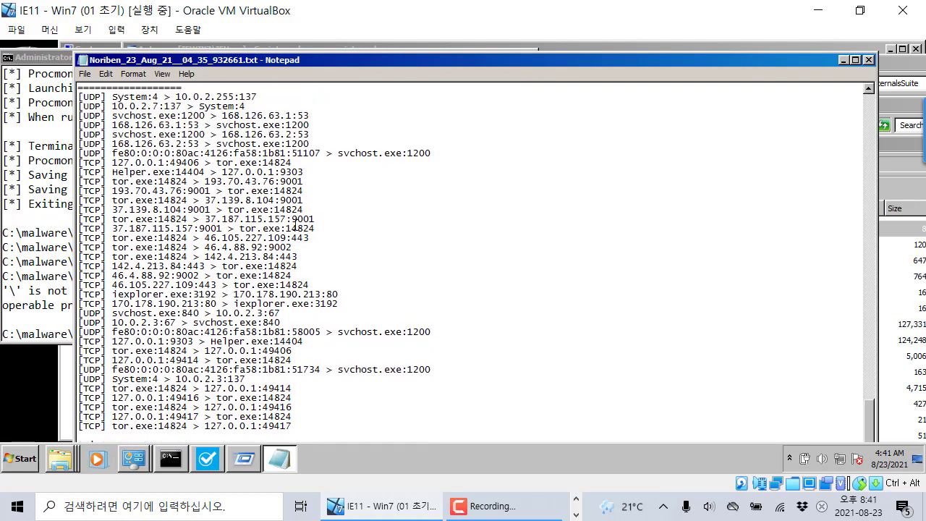
{"action": "scroll", "coordinate": [420, 267], "scroll_direction": "up", "scroll_amount": 2}
{"action": "left_click_drag", "start_coordinate": [95, 136], "coordinate": [199, 138]}
{"action": "left_click", "coordinate": [199, 138]}
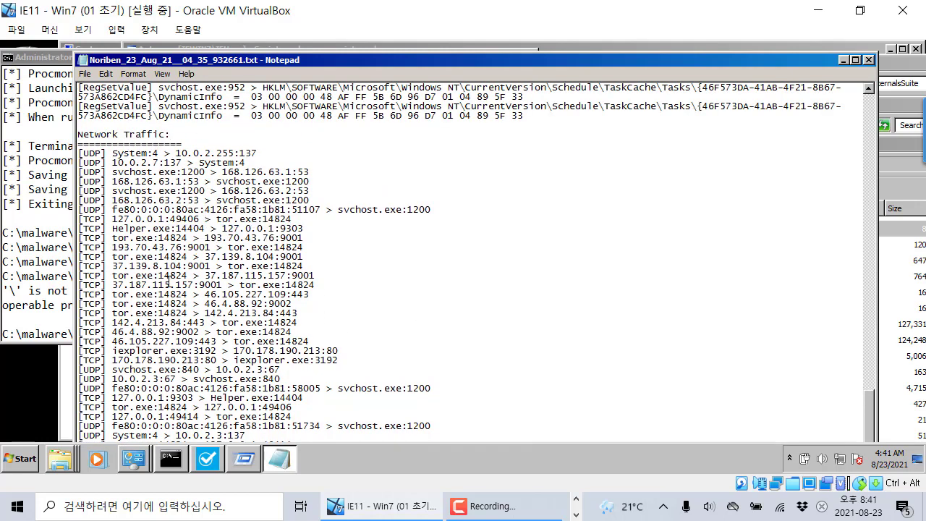
- Examine the tor.exe and iexplorer.exe TCP connections in the Network Traffic section
{"action": "scroll", "coordinate": [175, 182], "scroll_direction": "down", "scroll_amount": 2}
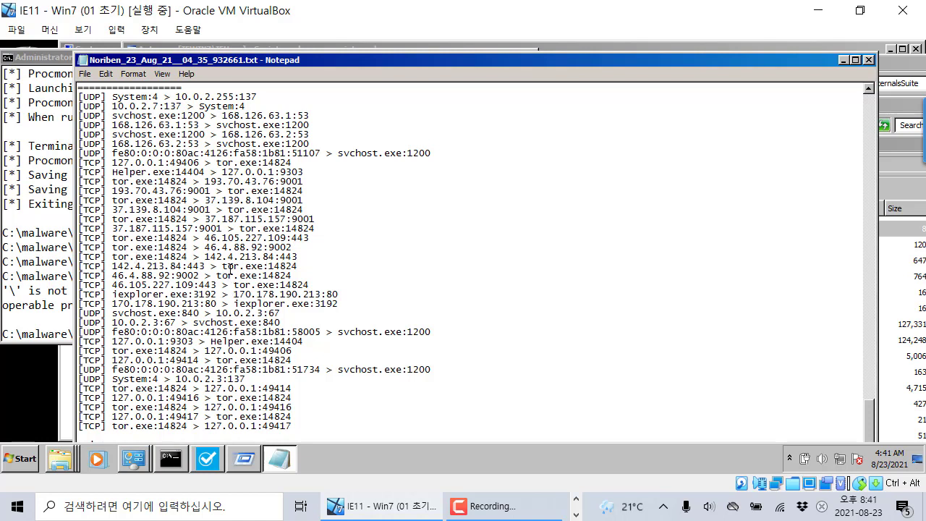
{"action": "scroll", "coordinate": [231, 269], "scroll_direction": "down", "scroll_amount": 2}
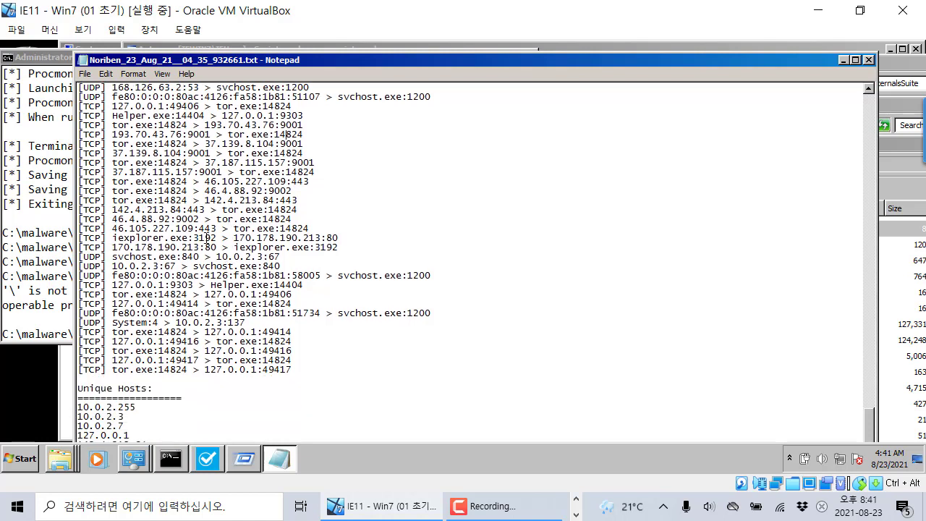
{"action": "left_click_drag", "start_coordinate": [223, 209], "coordinate": [246, 210]}
{"action": "left_click", "coordinate": [286, 214]}
{"action": "scroll", "coordinate": [262, 276], "scroll_direction": "down", "scroll_amount": 2}
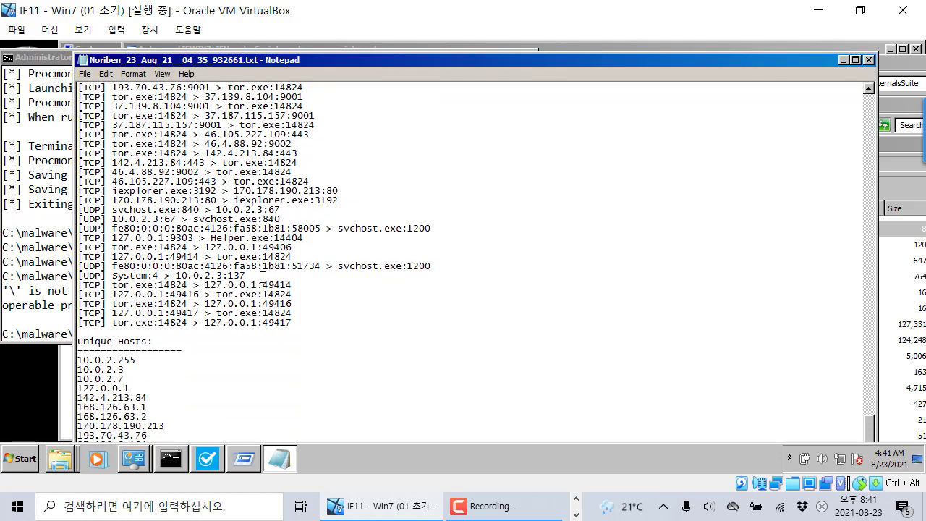
{"action": "scroll", "coordinate": [245, 256], "scroll_direction": "up", "scroll_amount": 2}
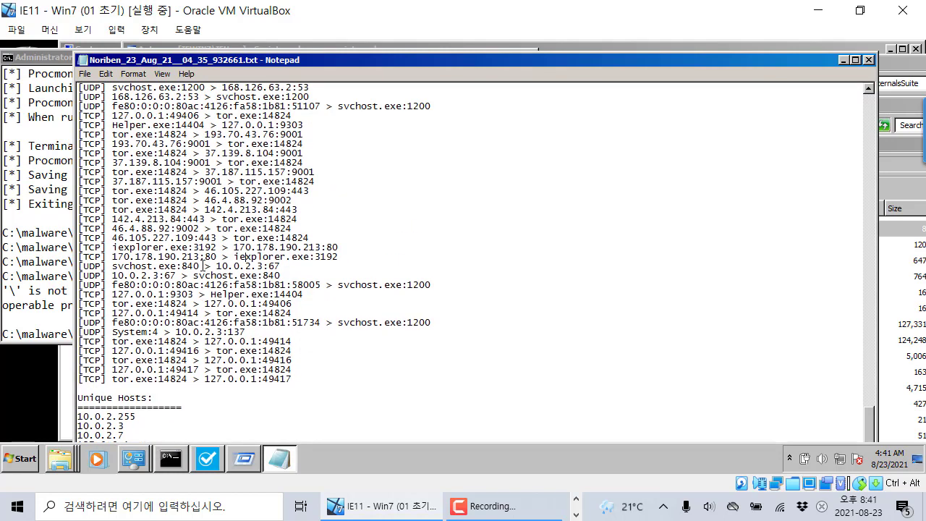
- Review the IP addresses listed in the report's Unique Hosts section
{"action": "scroll", "coordinate": [202, 265], "scroll_direction": "down", "scroll_amount": 2}
{"action": "left_click_drag", "start_coordinate": [178, 416], "coordinate": [168, 343]}
{"action": "left_click", "coordinate": [166, 372]}
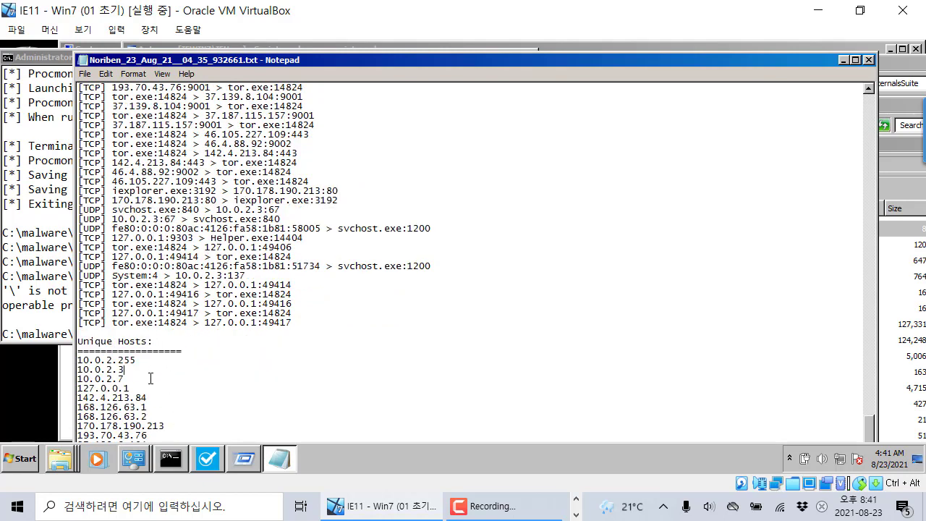
- Go back up through the report to the Processes Created section and close the Noriben report
{"action": "scroll", "coordinate": [187, 340], "scroll_direction": "up", "scroll_amount": 15}
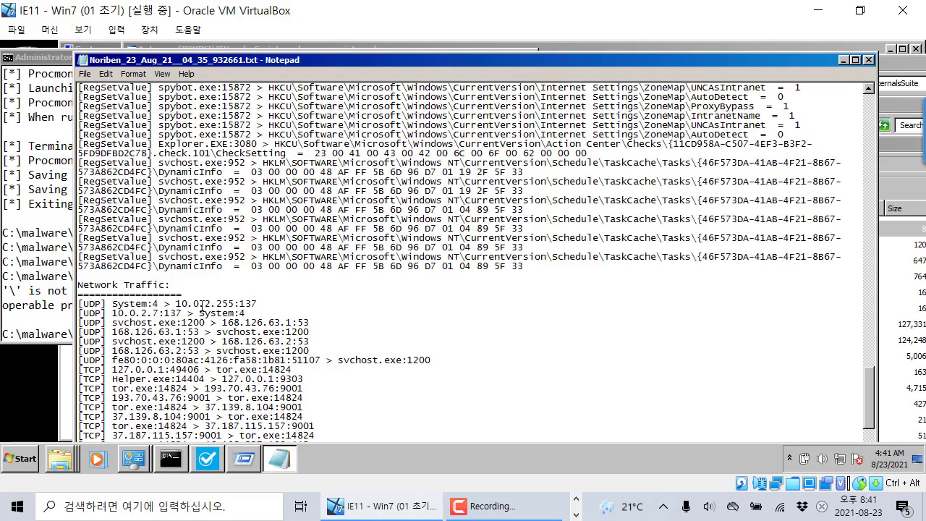
{"action": "scroll", "coordinate": [202, 304], "scroll_direction": "up", "scroll_amount": 15}
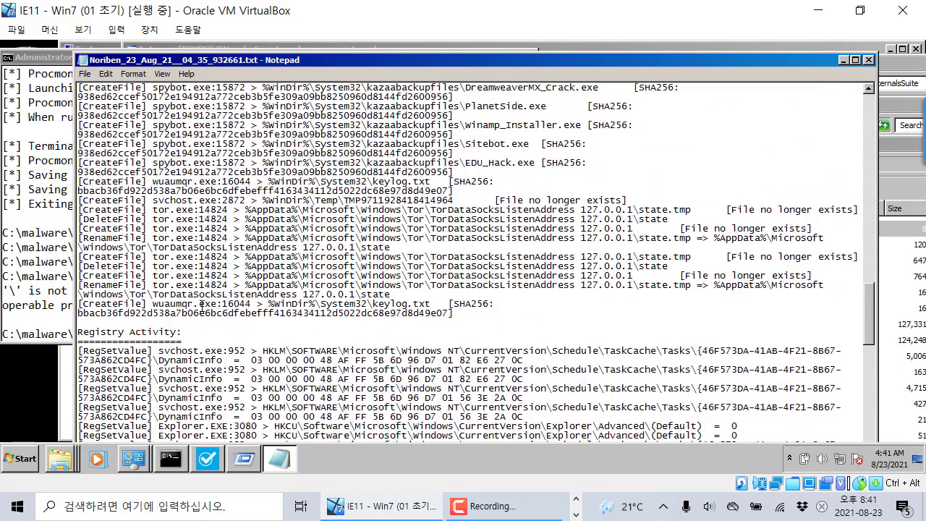
{"action": "scroll", "coordinate": [203, 305], "scroll_direction": "up", "scroll_amount": 15}
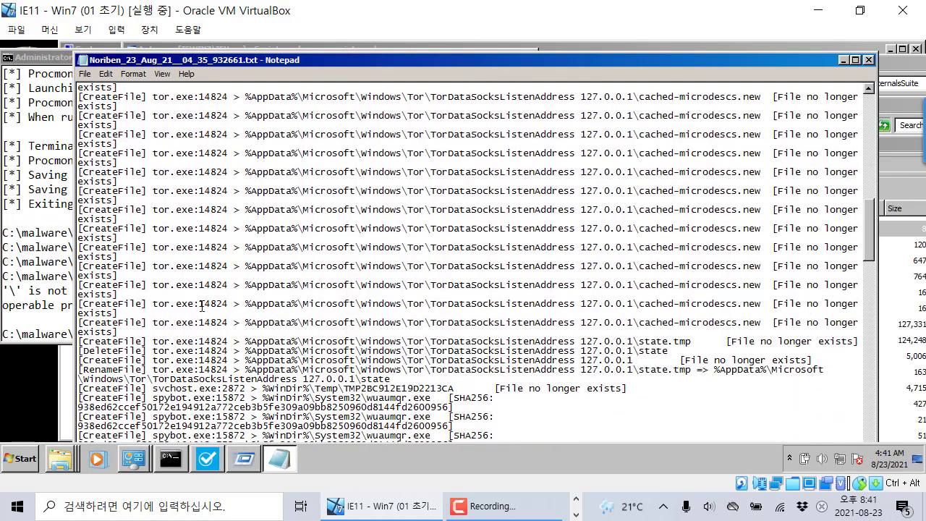
{"action": "scroll", "coordinate": [203, 305], "scroll_direction": "up", "scroll_amount": 12}
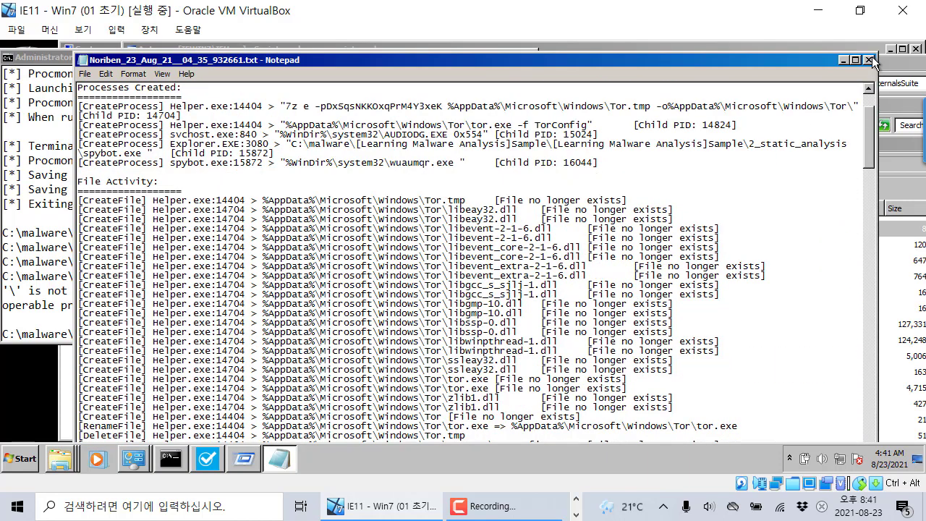
{"action": "left_click", "coordinate": [868, 60]}
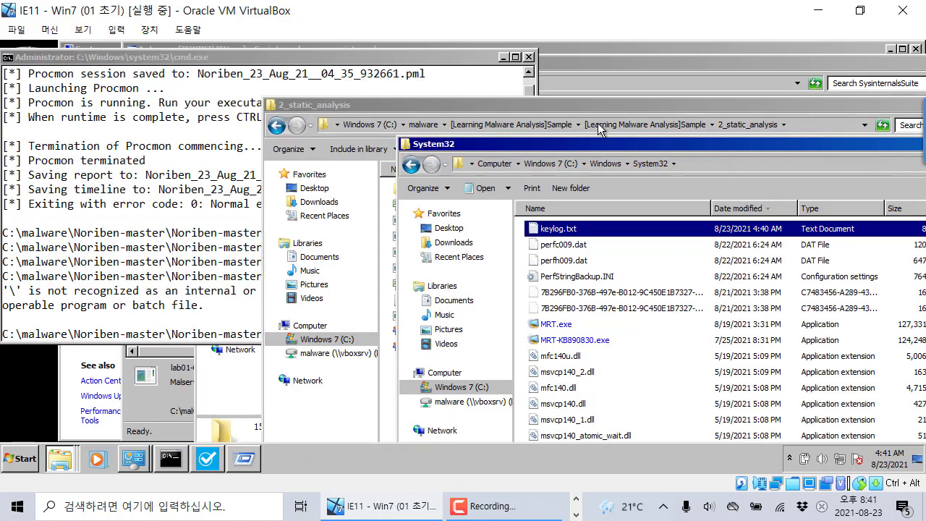
- Reposition the System32 folder window so that it is fully in view and clear the keylog.txt selection
{"action": "left_click_drag", "start_coordinate": [598, 143], "coordinate": [383, 91]}
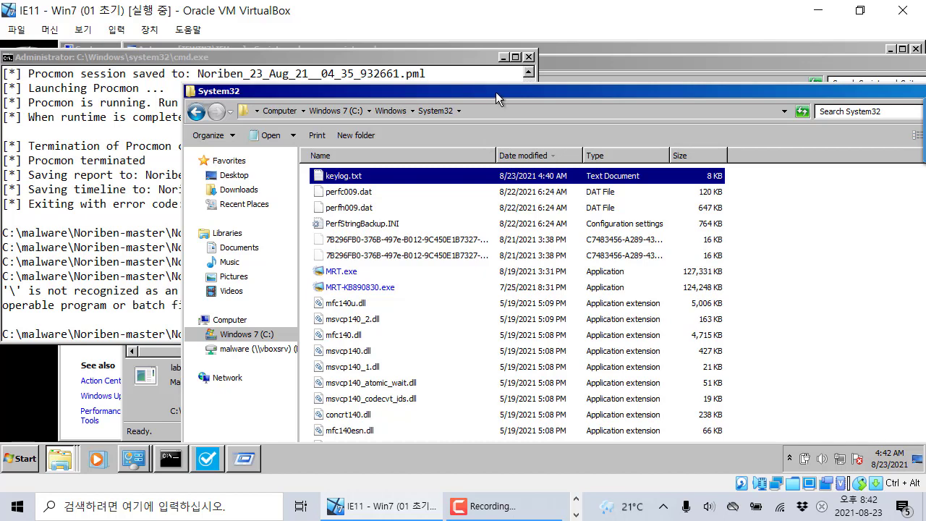
{"action": "left_click_drag", "start_coordinate": [496, 92], "coordinate": [414, 86]}
{"action": "left_click", "coordinate": [736, 231]}
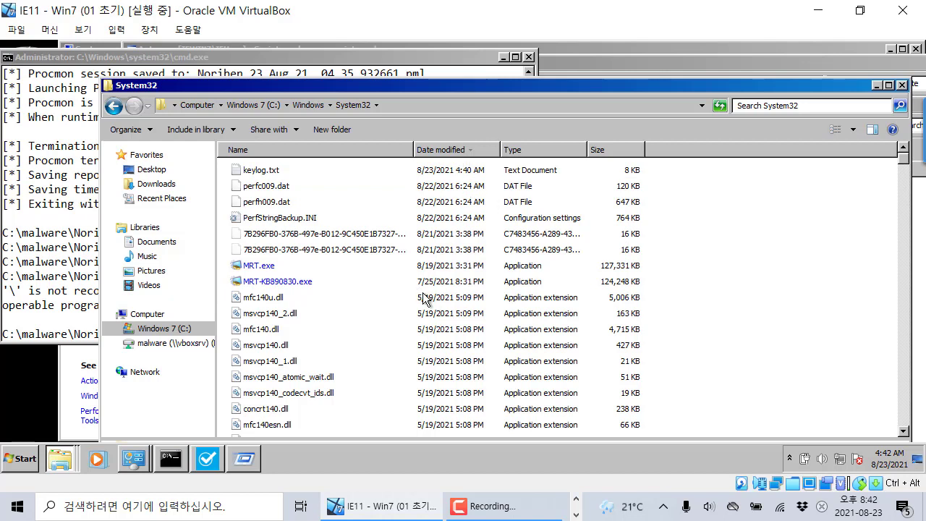
{"action": "mouse_move", "coordinate": [407, 89]}
{"action": "left_mouse_down"}
{"action": "mouse_move", "coordinate": [503, 308]}
{"action": "mouse_move", "coordinate": [468, 318]}
{"action": "mouse_move", "coordinate": [401, 86]}
{"action": "left_mouse_up"}
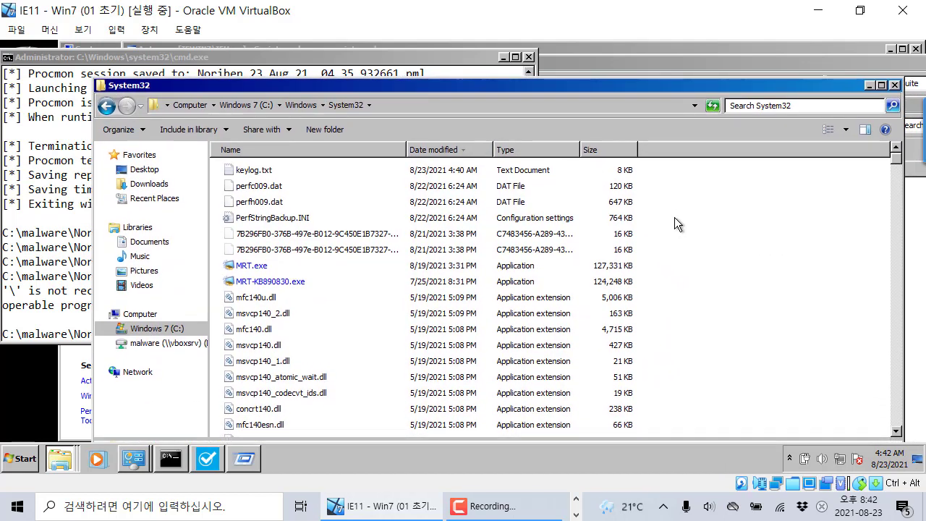